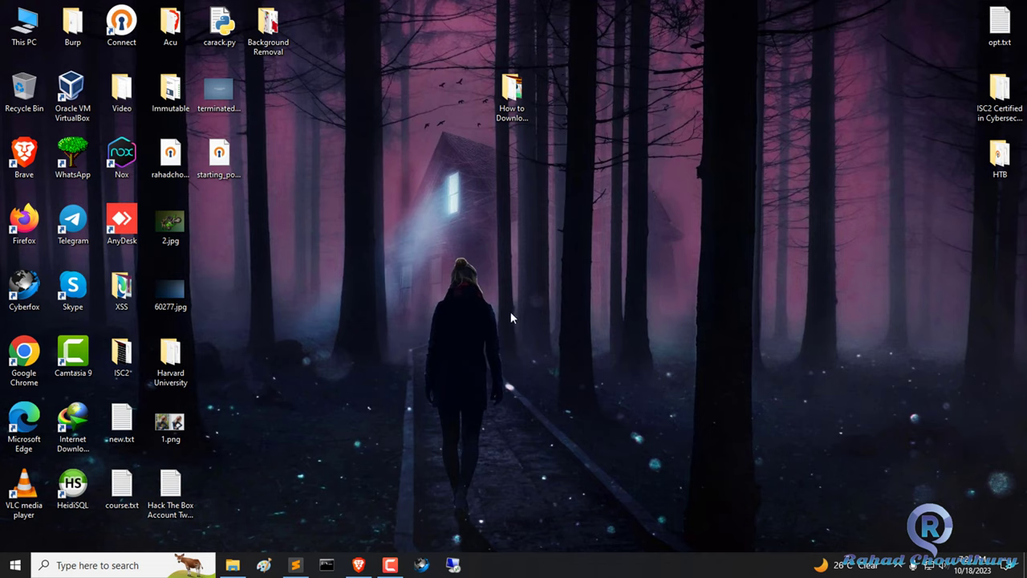
Step: Switch to Brave, search Google for "android studio download", and open the official Android Studio download page
{"action": "left_click", "coordinate": [359, 565]}
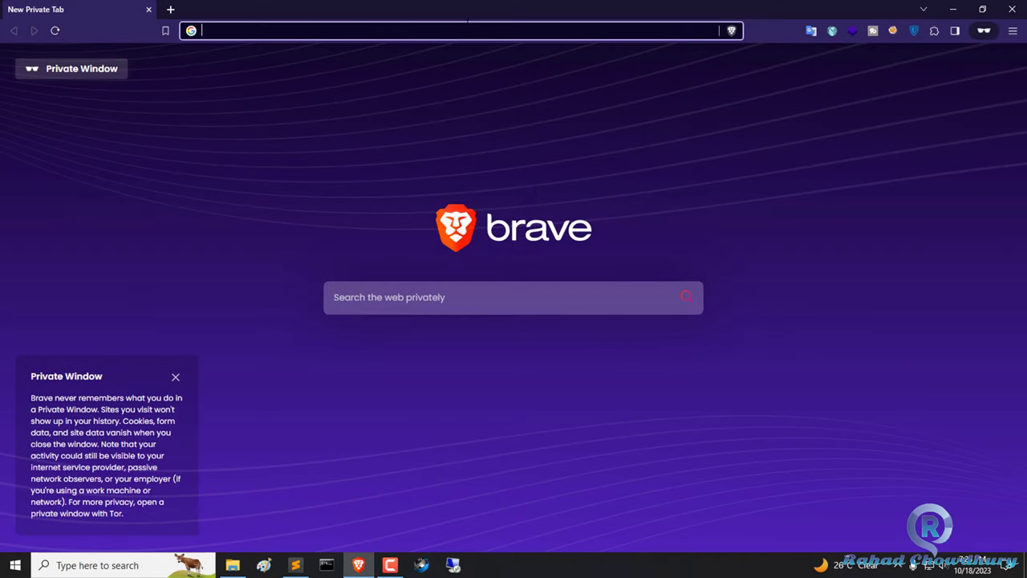
{"action": "type", "text": "android"}
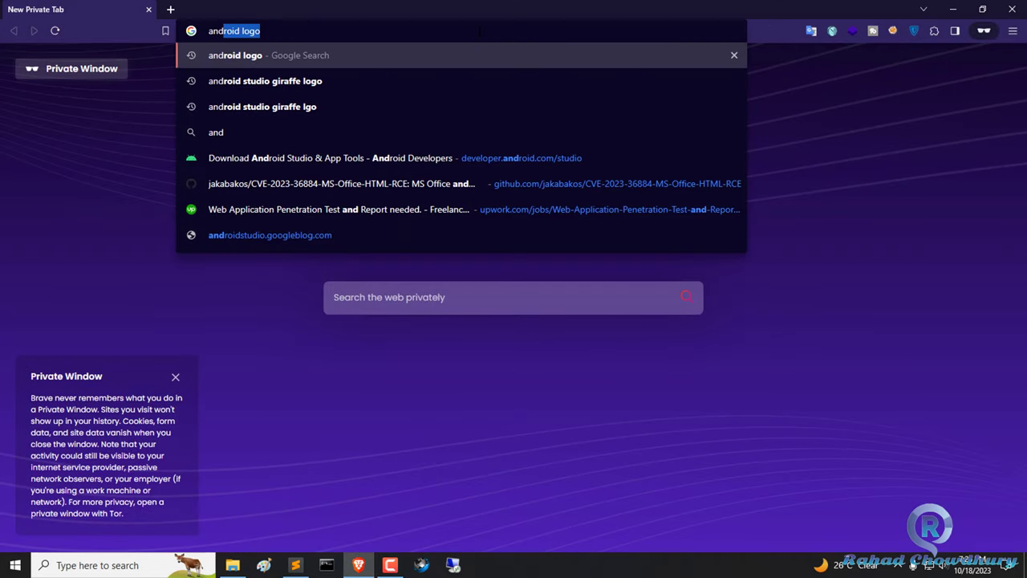
{"action": "type", "text": " s"}
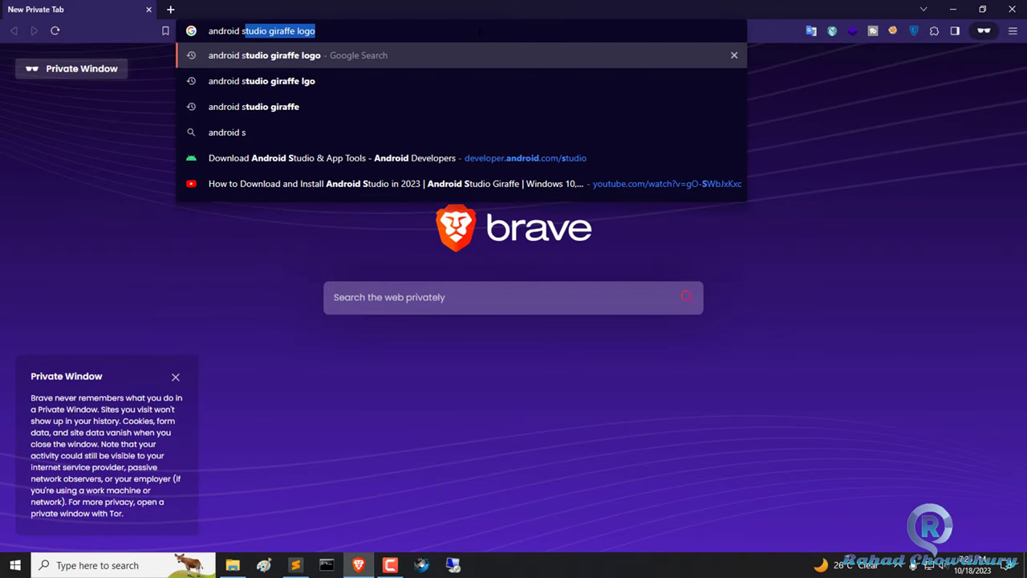
{"action": "type", "text": "tudi"}
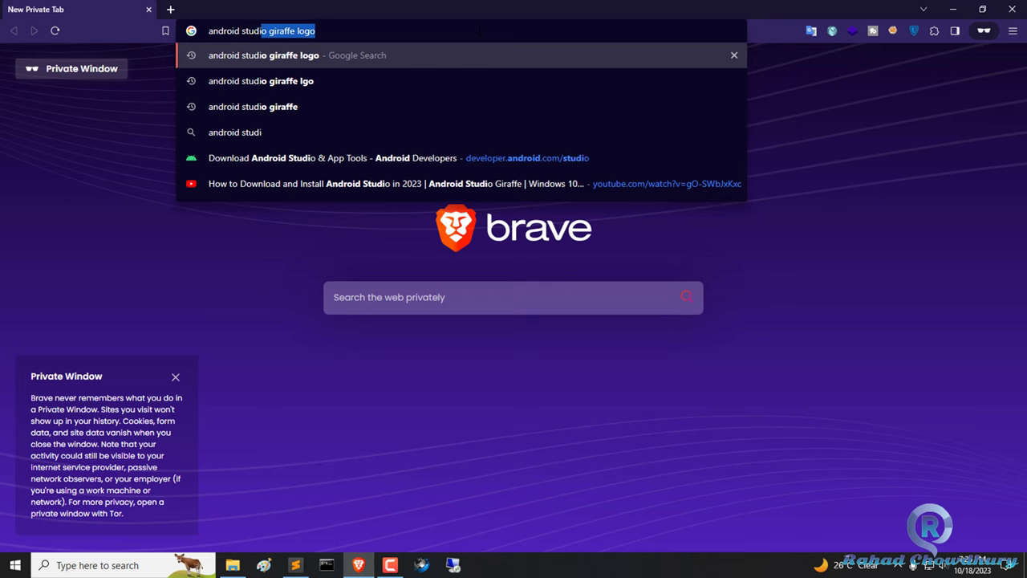
{"action": "type", "text": "o download"}
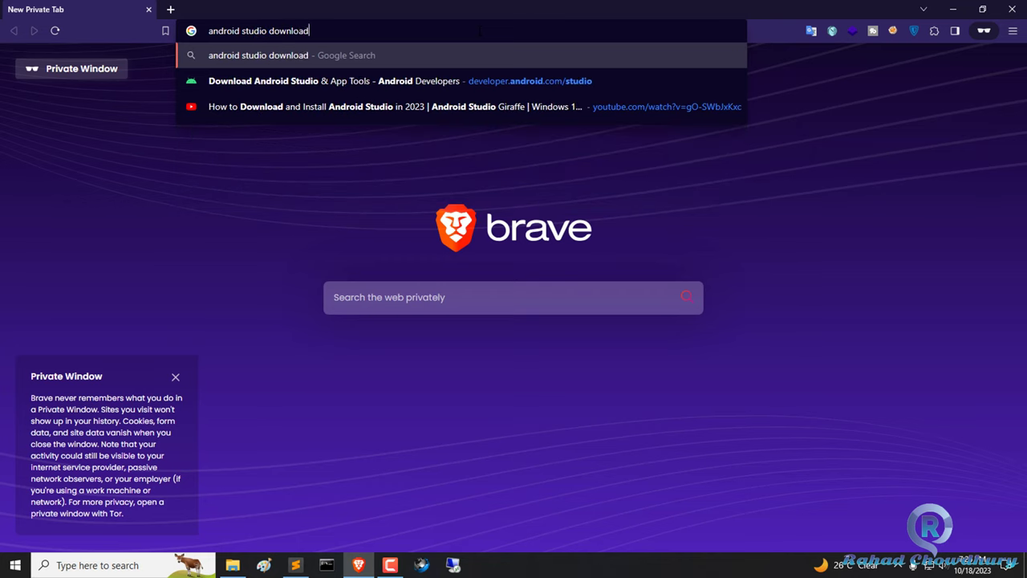
{"action": "key", "text": "Return"}
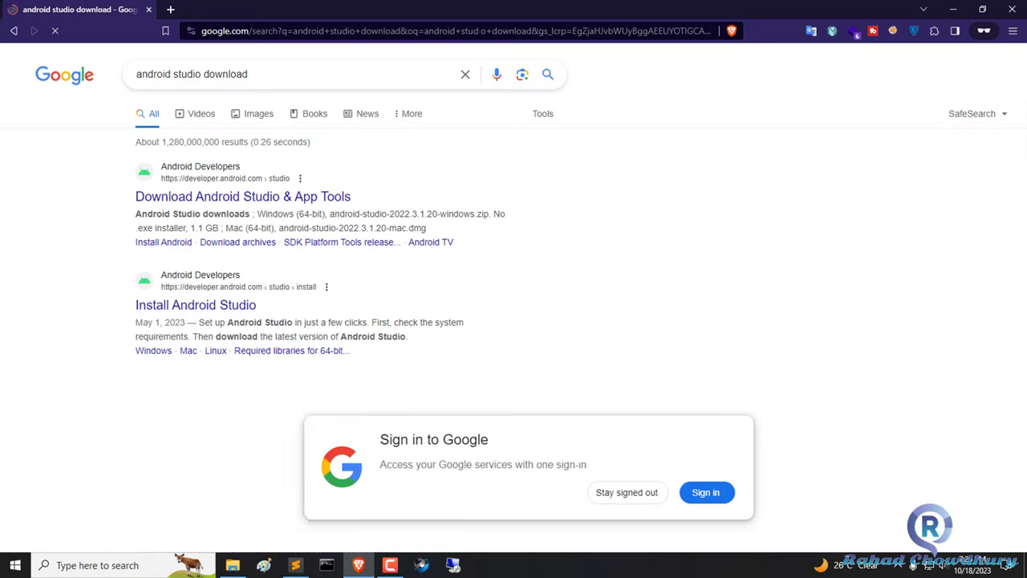
{"action": "left_click", "coordinate": [287, 198]}
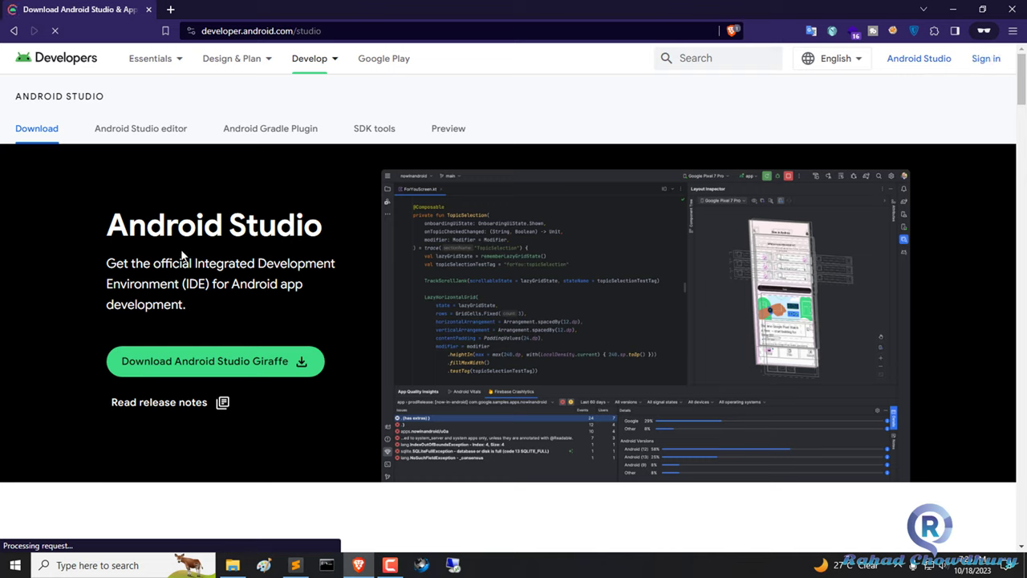
Step: Agree to the terms and conditions and start downloading Android Studio Giraffe 2022.3.1 Patch 2 for Windows
{"action": "left_click", "coordinate": [238, 365]}
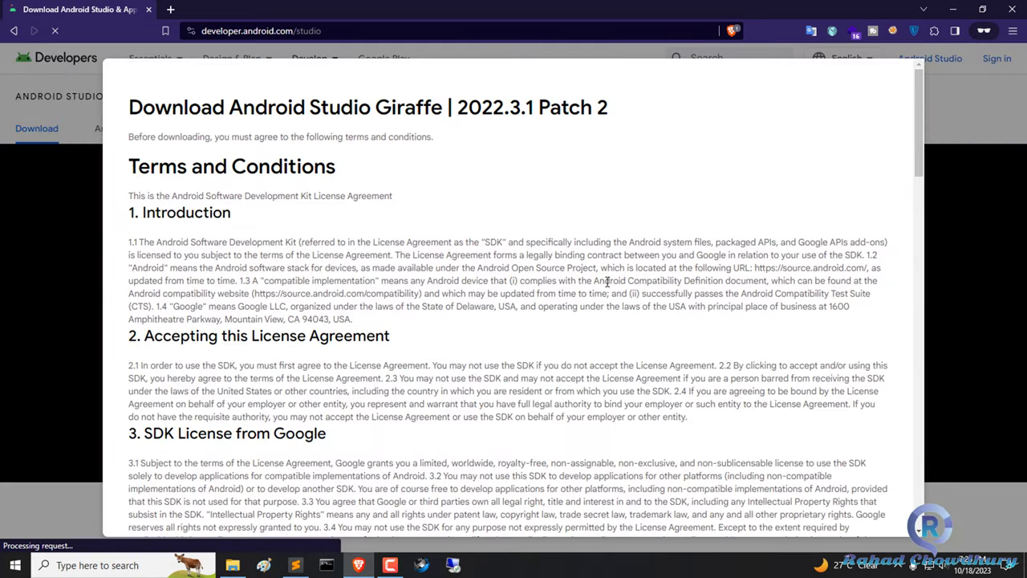
{"action": "scroll", "coordinate": [606, 291], "scroll_direction": "down", "scroll_amount": 3}
{"action": "scroll", "coordinate": [607, 278], "scroll_direction": "down", "scroll_amount": 1}
{"action": "scroll", "coordinate": [607, 278], "scroll_direction": "down", "scroll_amount": 12}
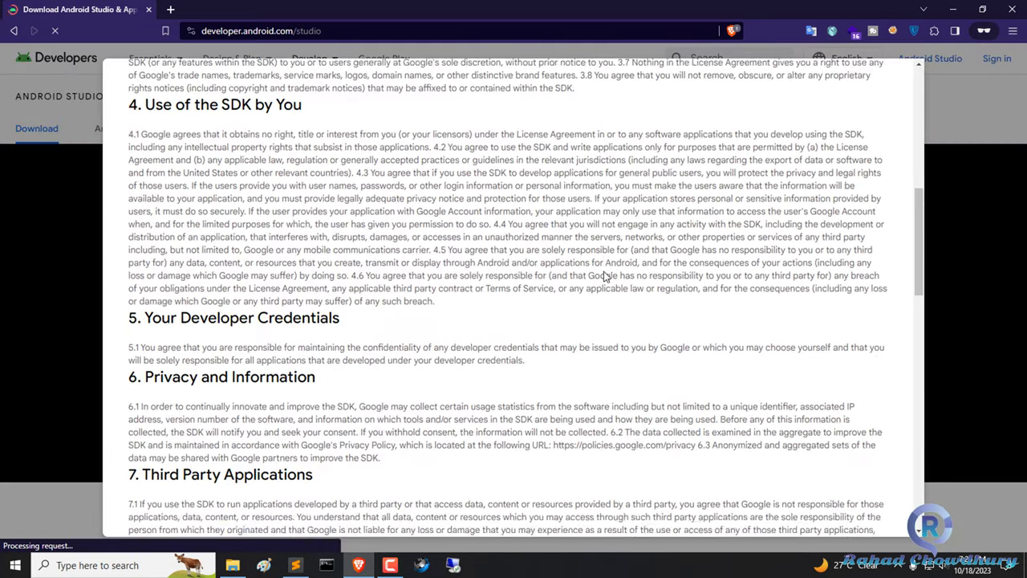
{"action": "scroll", "coordinate": [604, 265], "scroll_direction": "down", "scroll_amount": 5}
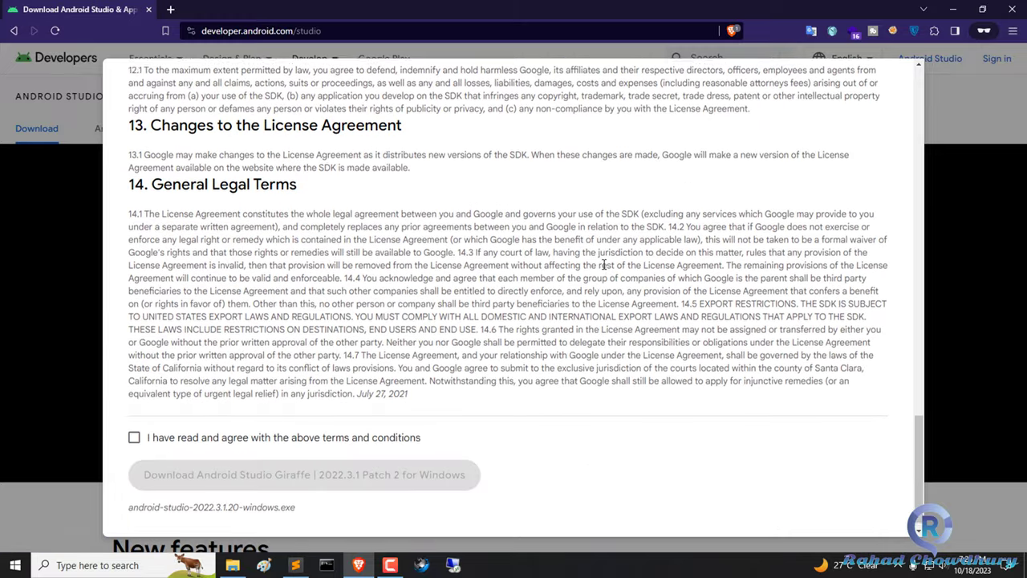
{"action": "left_click", "coordinate": [135, 426]}
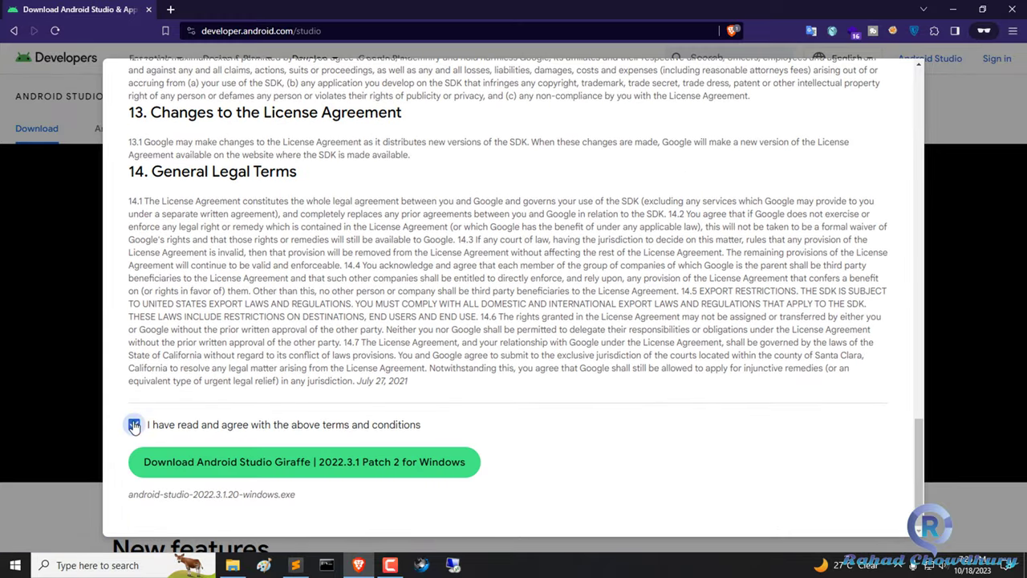
{"action": "left_click", "coordinate": [234, 463]}
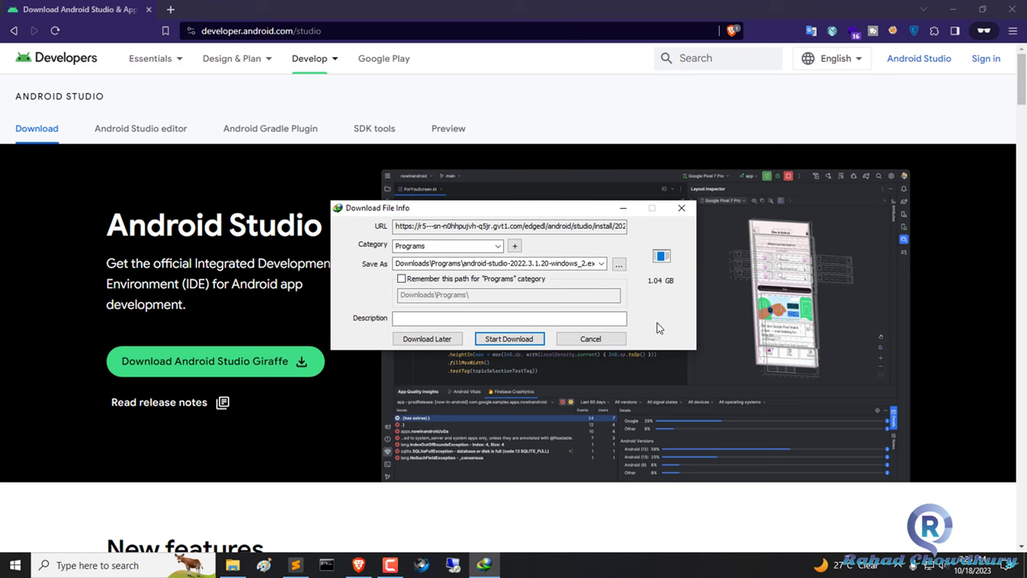
{"action": "left_click", "coordinate": [508, 339]}
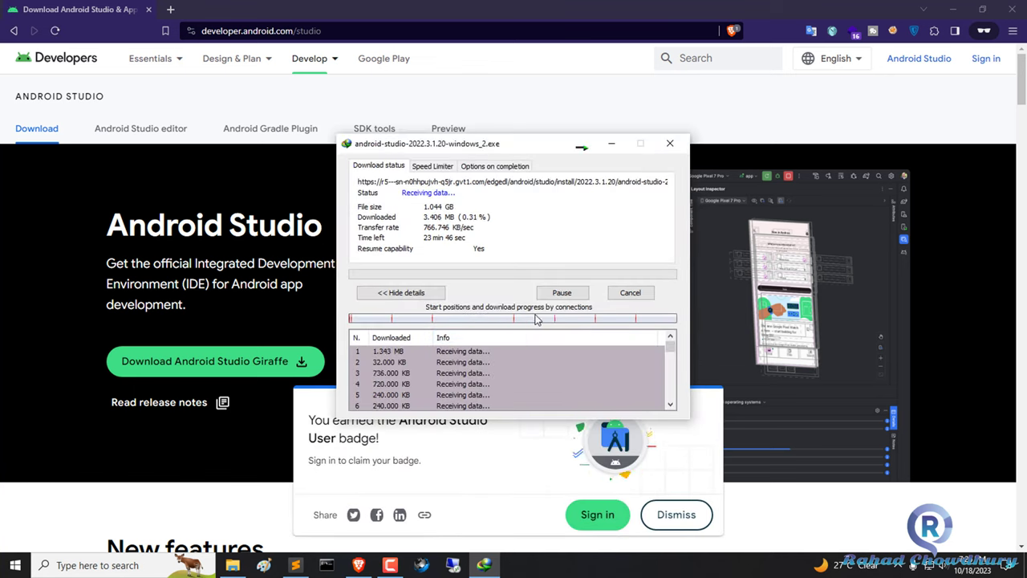
Step: Cancel the running installer download and dismiss the Android Studio User badge notice
{"action": "left_click", "coordinate": [625, 294]}
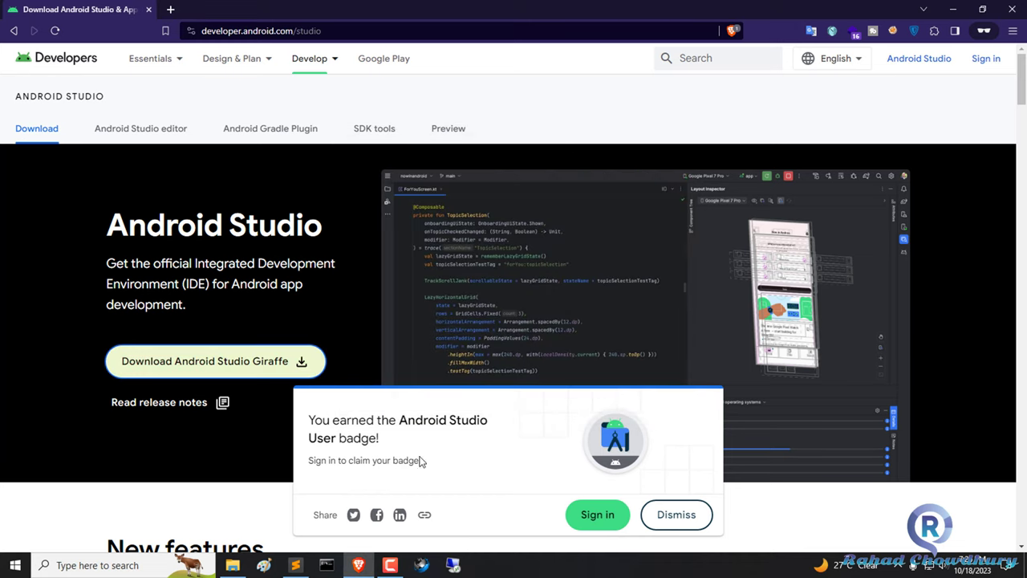
{"action": "left_click", "coordinate": [678, 515]}
Step: Switch to File Explorer, run android-studio-2022.3.1.20-windows.exe, and install Android Studio with Android Virtual Device in C:\Program Files\Android\Android Studio
{"action": "left_click", "coordinate": [235, 563]}
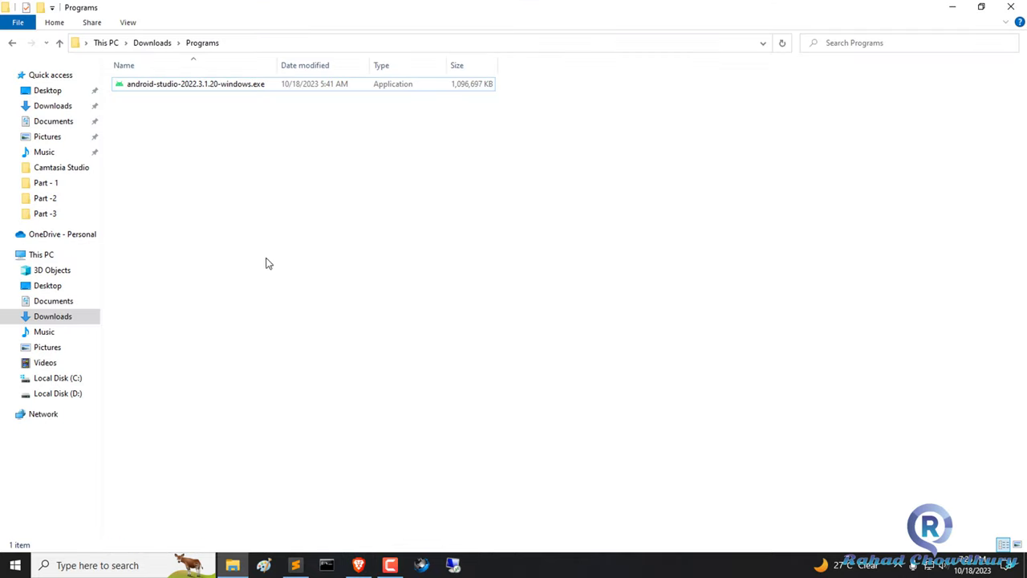
{"action": "double_click", "coordinate": [198, 87]}
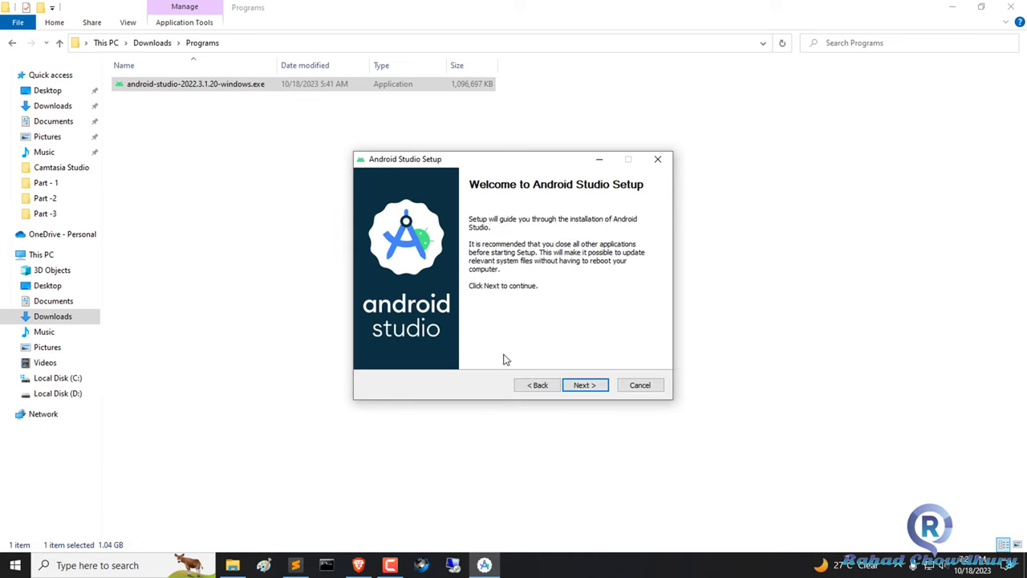
{"action": "left_click", "coordinate": [575, 387]}
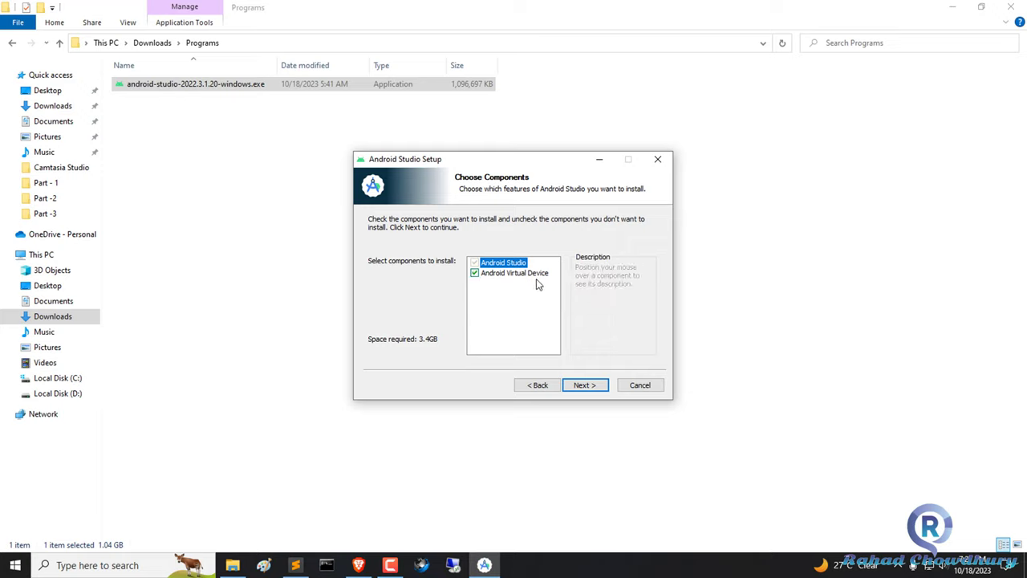
{"action": "left_click", "coordinate": [588, 387]}
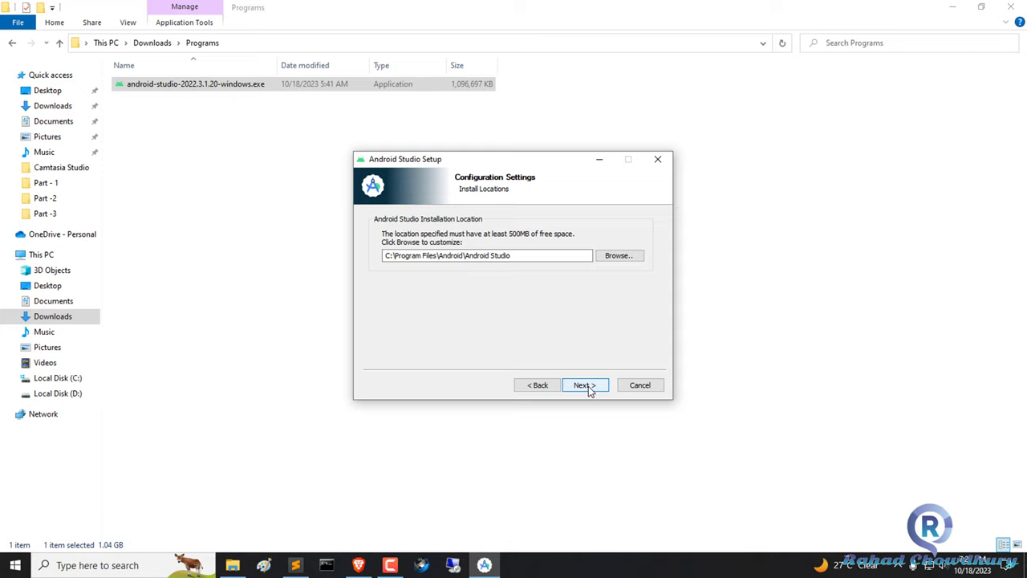
{"action": "left_click", "coordinate": [588, 386]}
{"action": "left_click", "coordinate": [588, 386]}
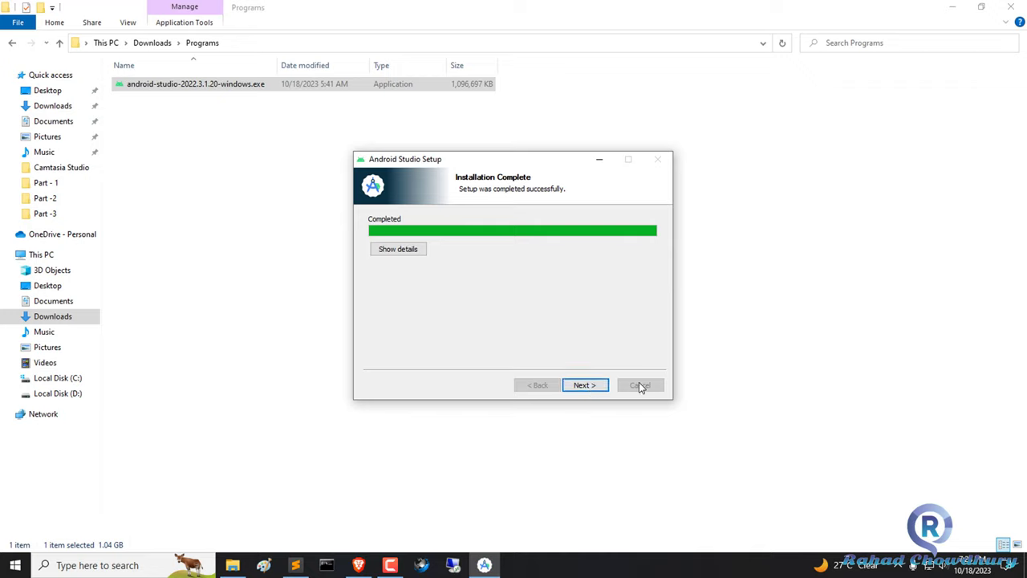
Step: Finish the installer with Start Android Studio enabled and bring the launched program to the front
{"action": "left_click", "coordinate": [596, 384]}
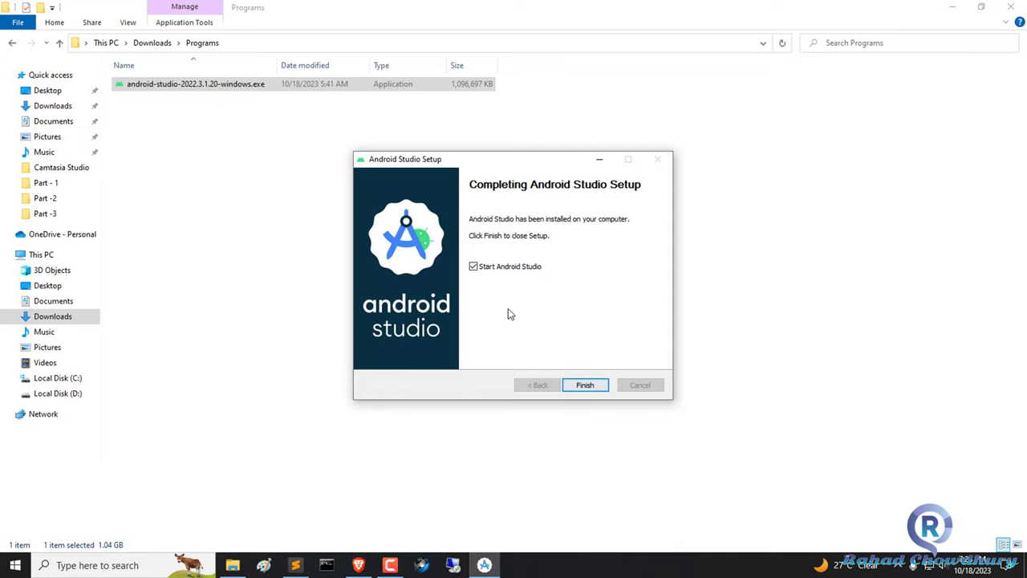
{"action": "left_click", "coordinate": [590, 387]}
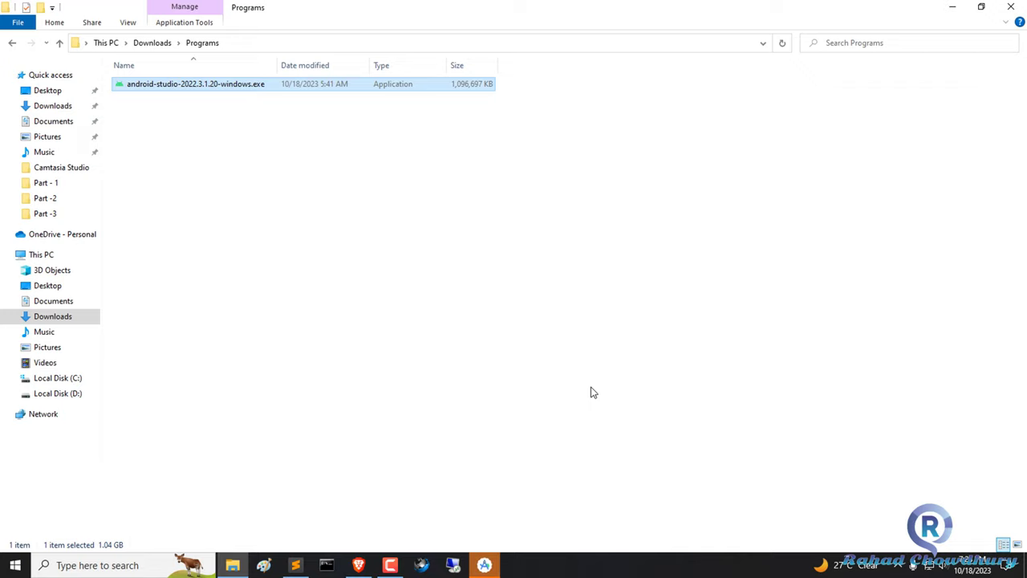
{"action": "left_click", "coordinate": [484, 565]}
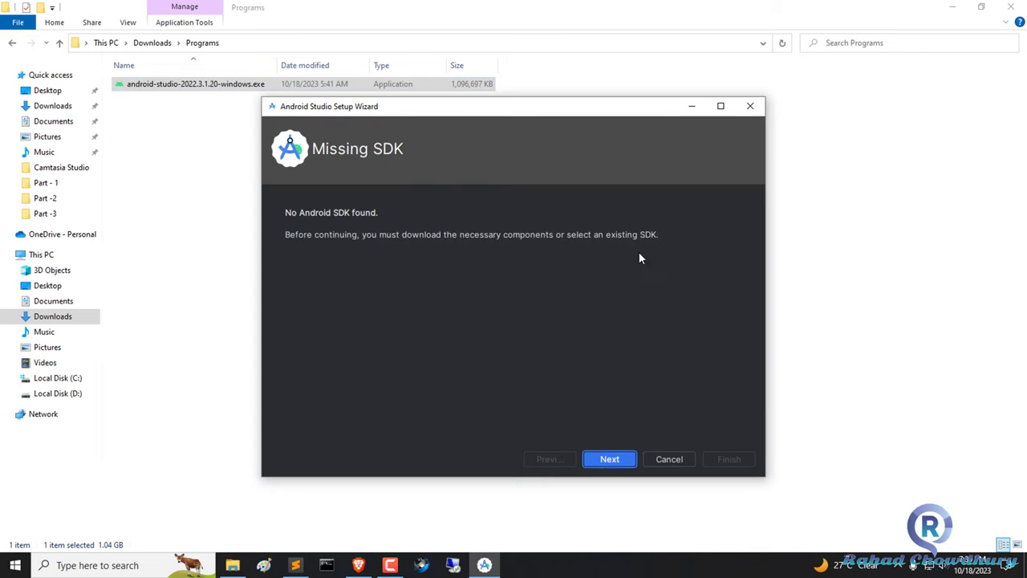
Step: Keep Android SDK and Android API 34 selected for installation at the default SDK location and review the setup settings
{"action": "left_click", "coordinate": [610, 460]}
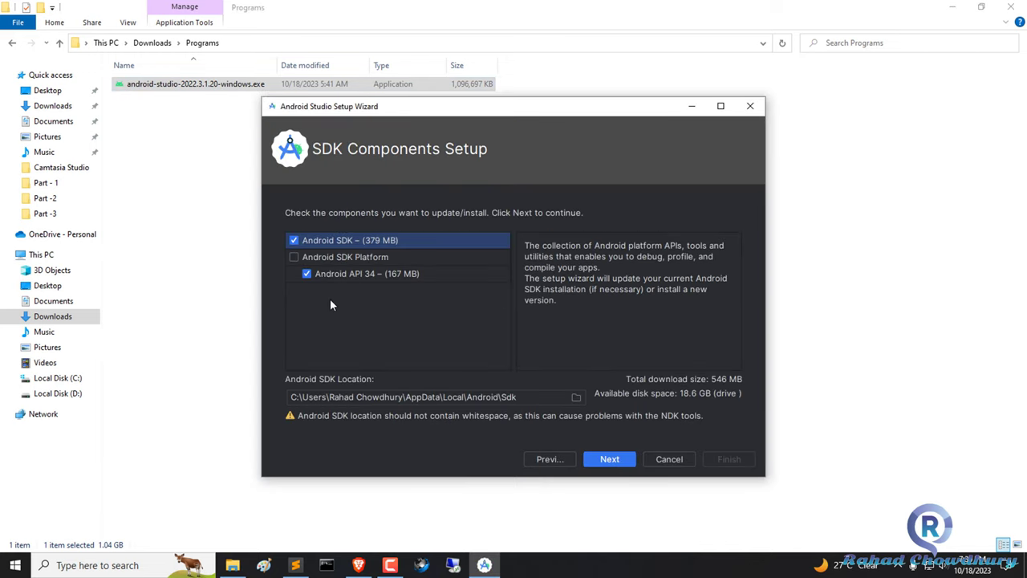
{"action": "left_click", "coordinate": [294, 243]}
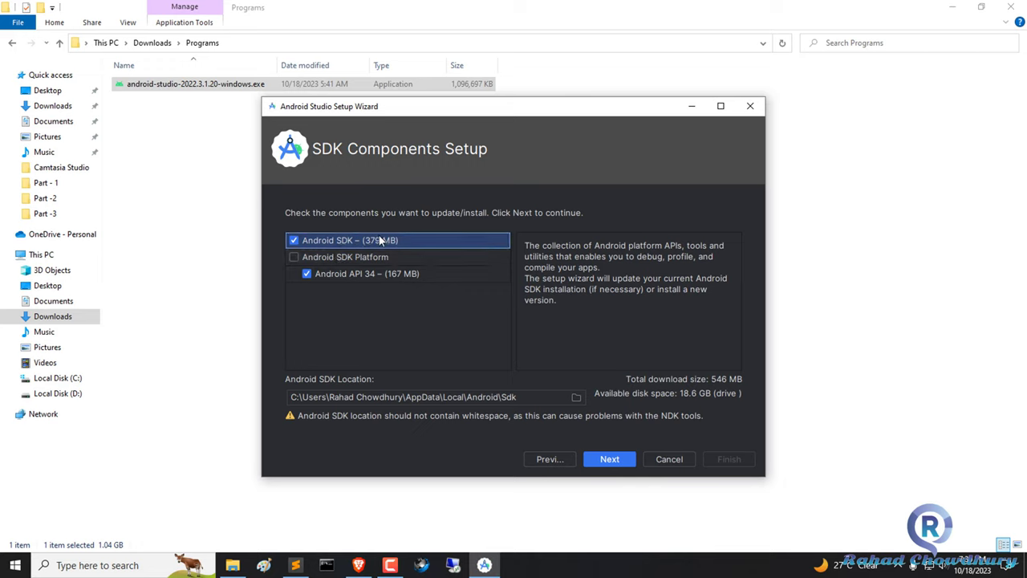
{"action": "left_click", "coordinate": [360, 273]}
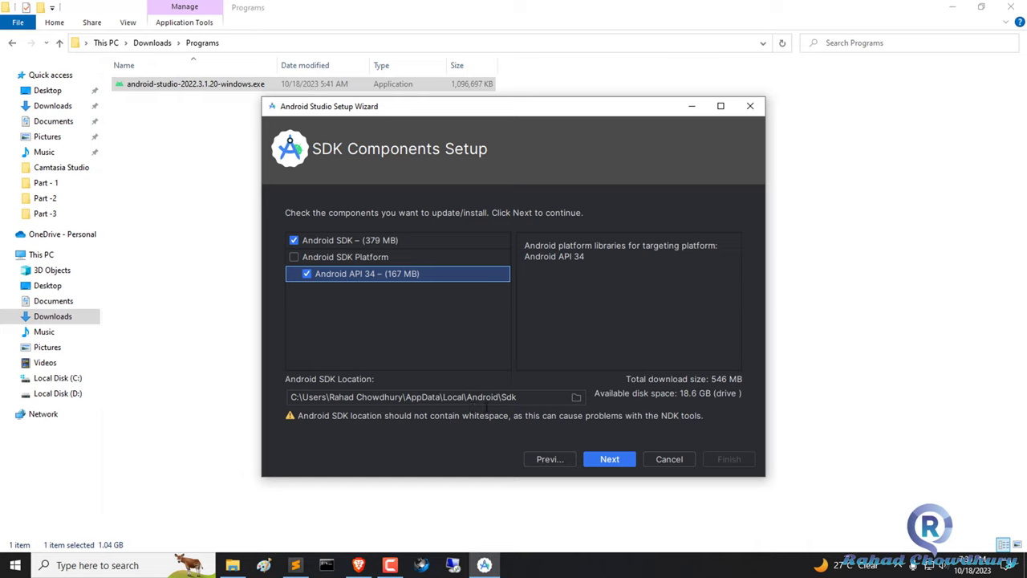
{"action": "left_click", "coordinate": [616, 460]}
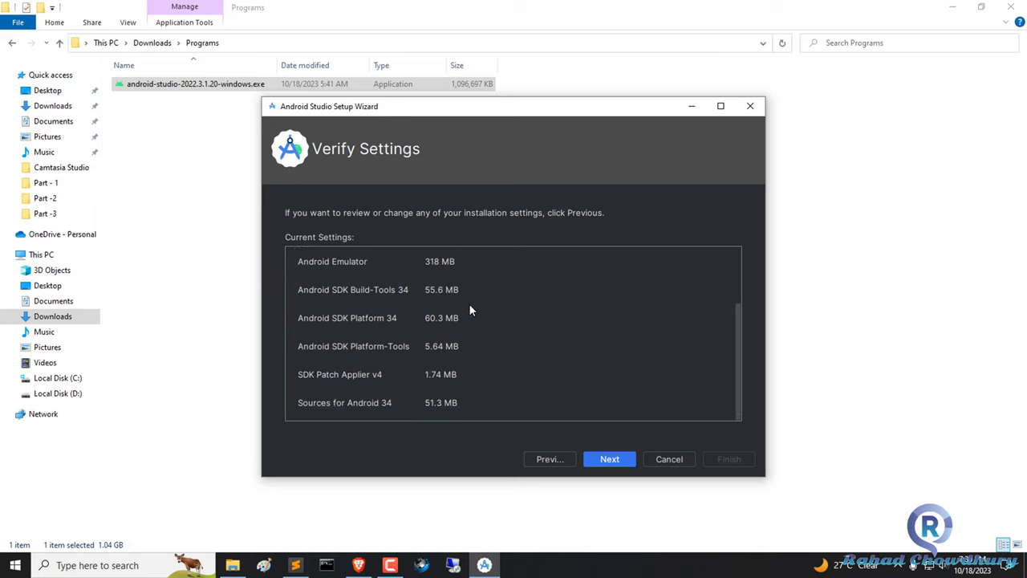
{"action": "scroll", "coordinate": [470, 310], "scroll_direction": "up", "scroll_amount": 3}
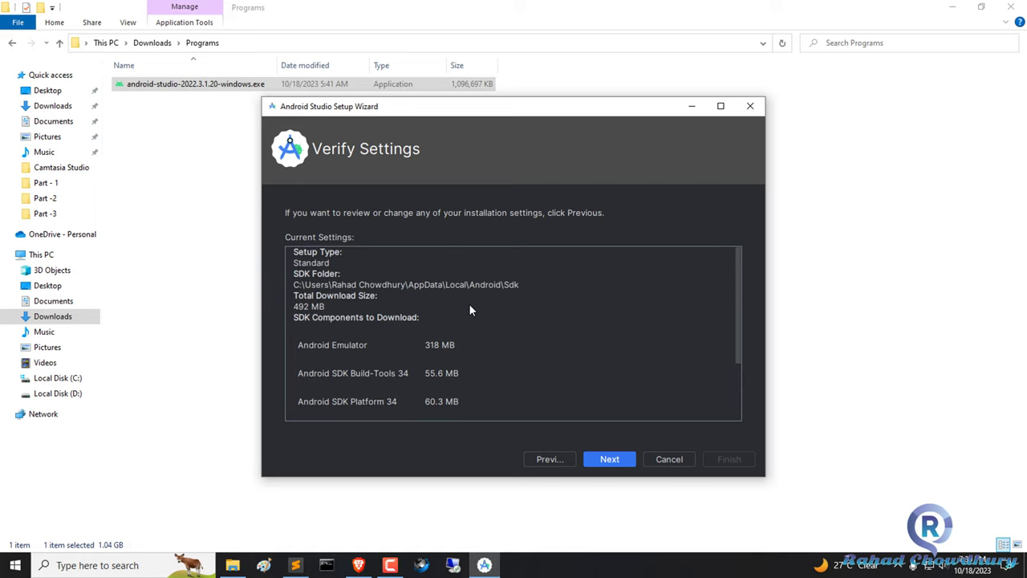
{"action": "scroll", "coordinate": [470, 310], "scroll_direction": "down", "scroll_amount": 3}
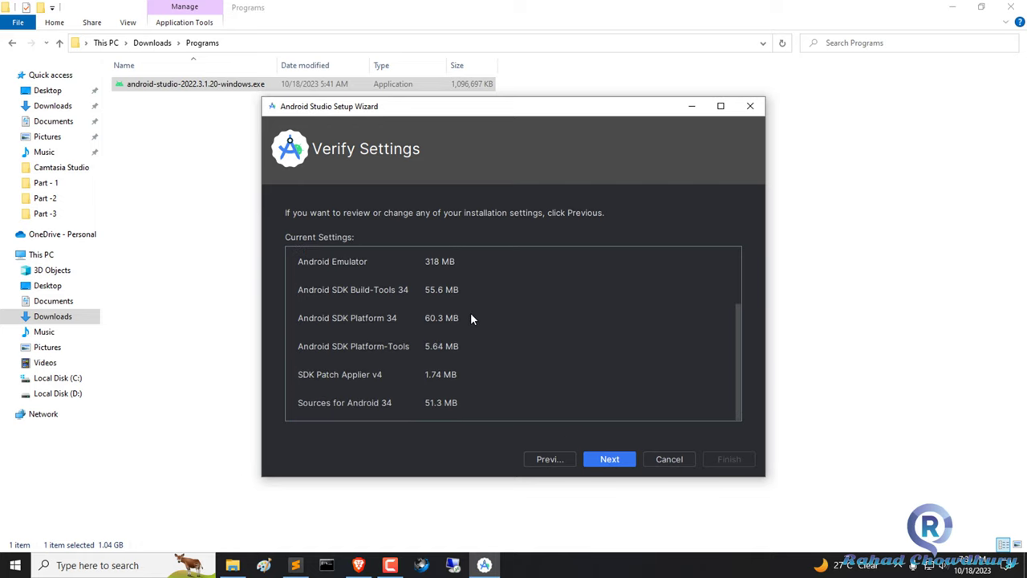
{"action": "left_click", "coordinate": [610, 459]}
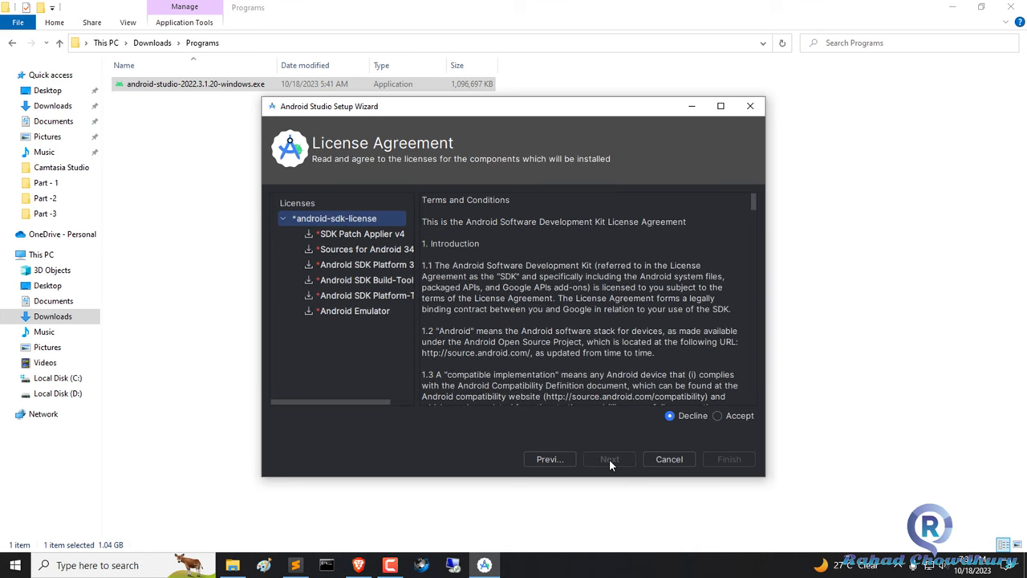
Step: Accept the android-sdk-license, download the SDK components with details shown, and finish the setup wizard
{"action": "left_click", "coordinate": [327, 233]}
{"action": "left_click", "coordinate": [312, 219]}
{"action": "left_click_drag", "start_coordinate": [317, 402], "coordinate": [135, 406]}
{"action": "left_click", "coordinate": [717, 416]}
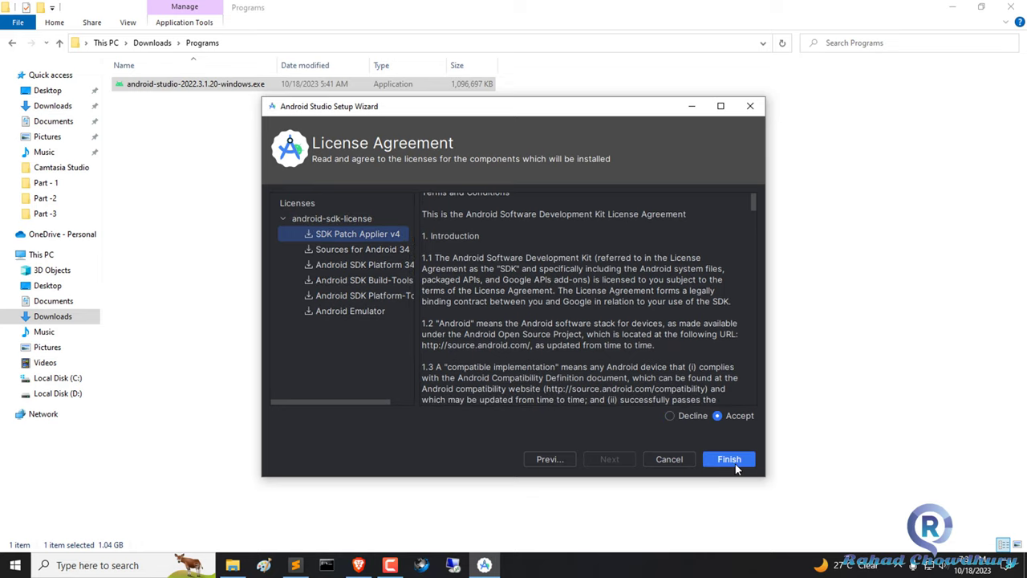
{"action": "left_click", "coordinate": [729, 461]}
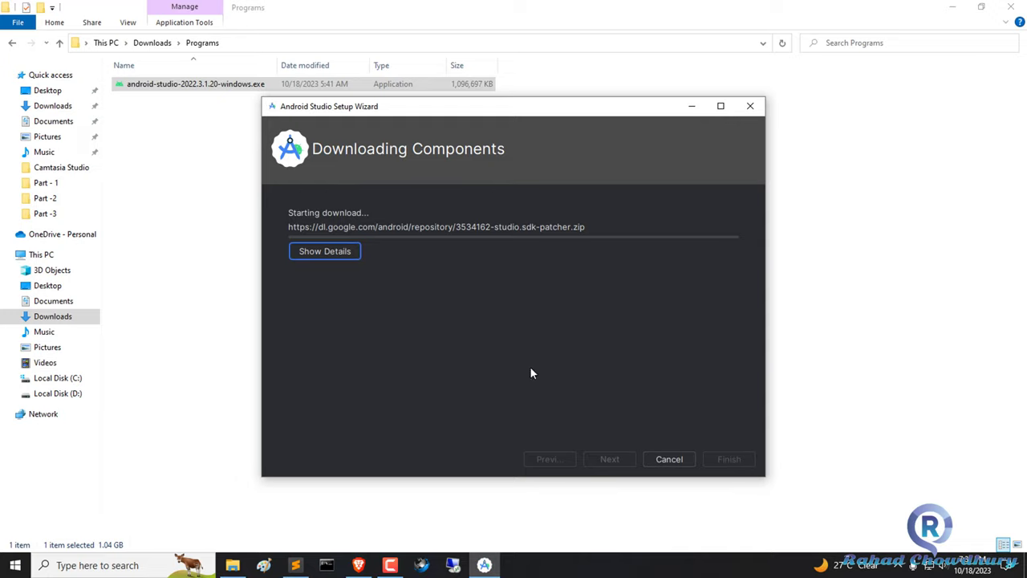
{"action": "left_click", "coordinate": [335, 257]}
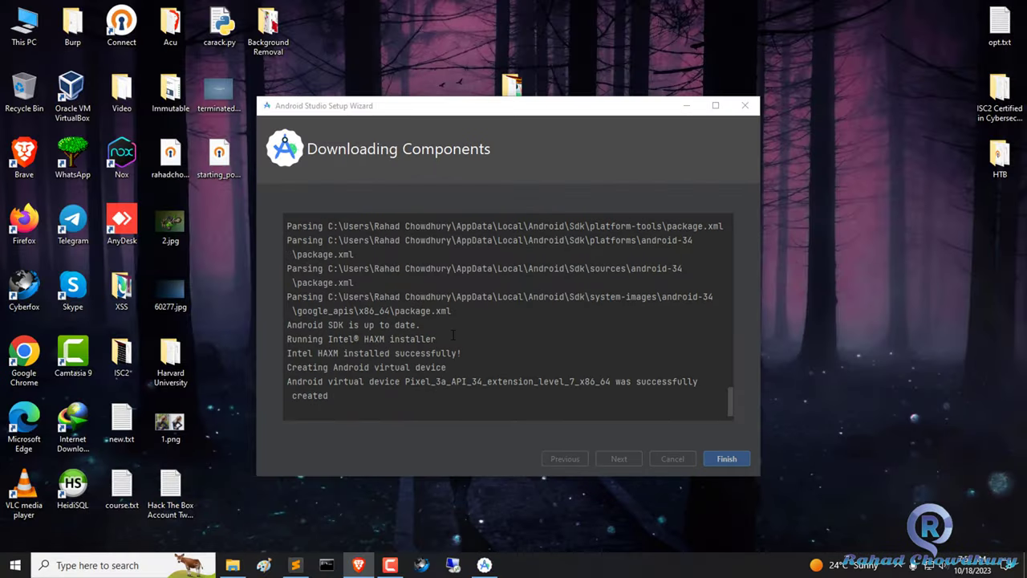
{"action": "left_click", "coordinate": [726, 459]}
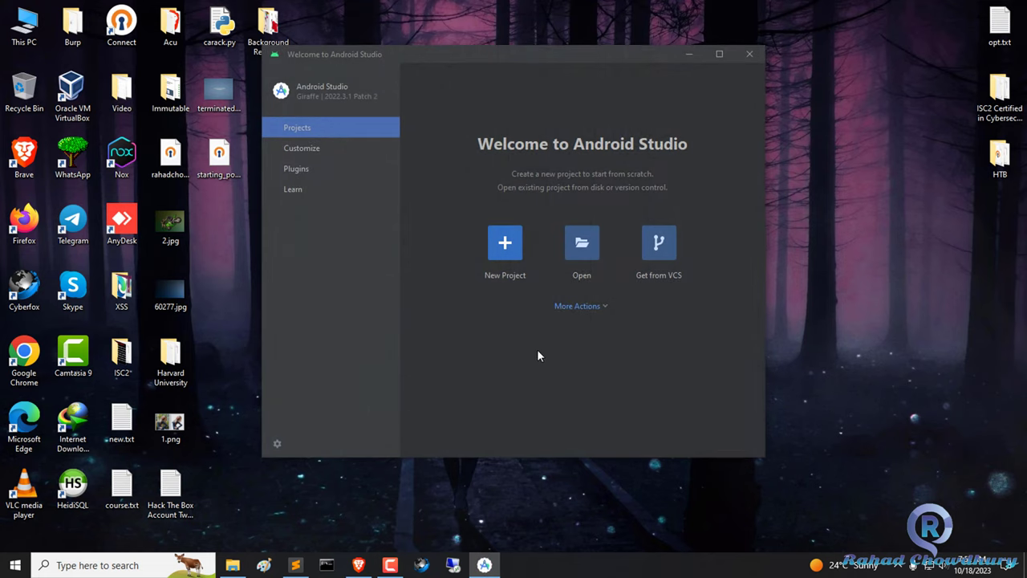
Step: Start a new project and select the Empty Views Activity template for Phone and Tablet
{"action": "left_click", "coordinate": [507, 250]}
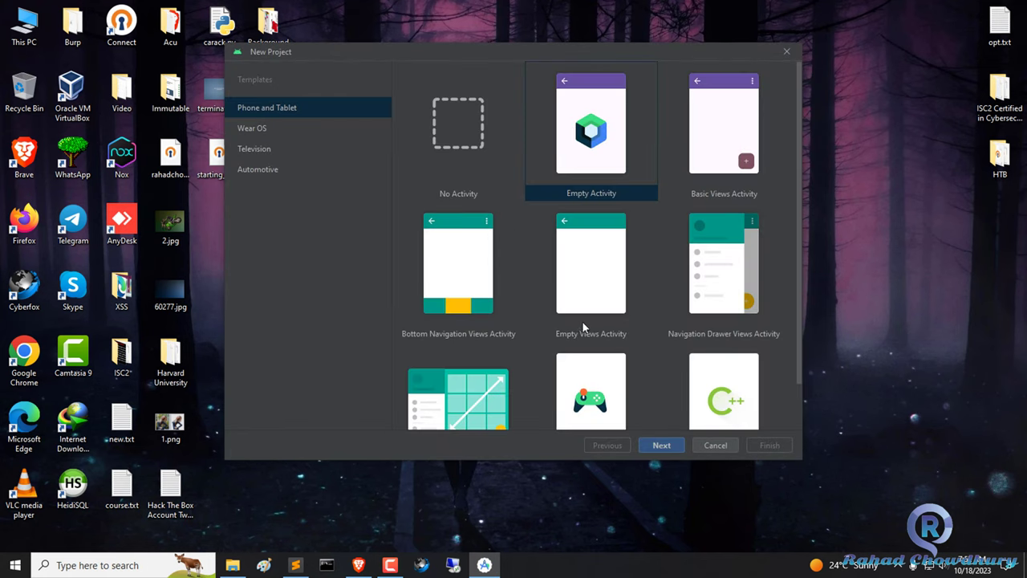
{"action": "scroll", "coordinate": [597, 313], "scroll_direction": "down", "scroll_amount": 1}
{"action": "scroll", "coordinate": [625, 309], "scroll_direction": "up", "scroll_amount": 1}
{"action": "scroll", "coordinate": [625, 309], "scroll_direction": "up", "scroll_amount": 1}
{"action": "left_click", "coordinate": [594, 290]}
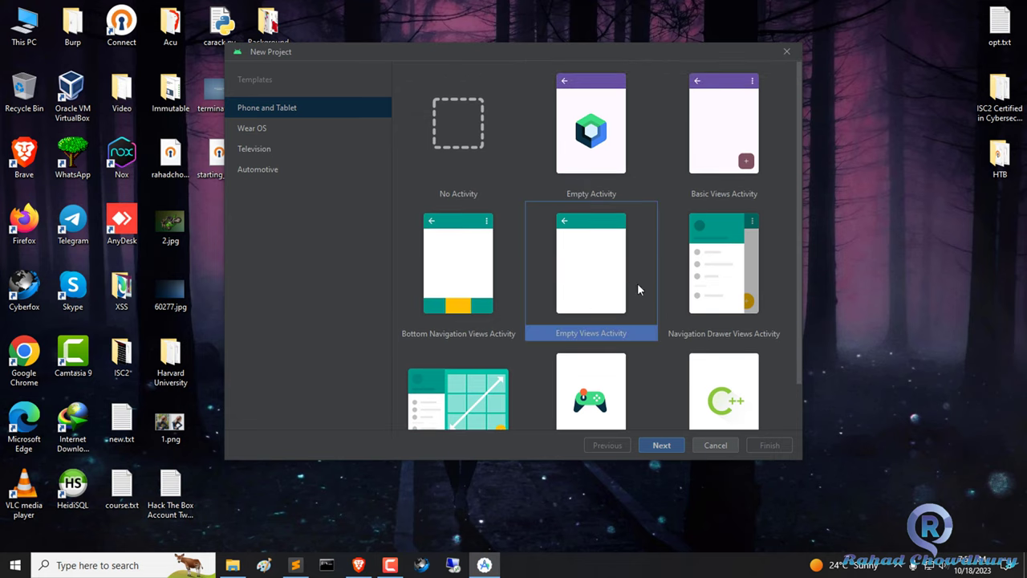
Step: Proceed to the project configuration with the chosen template and set the project's language to Java
{"action": "left_click", "coordinate": [663, 446]}
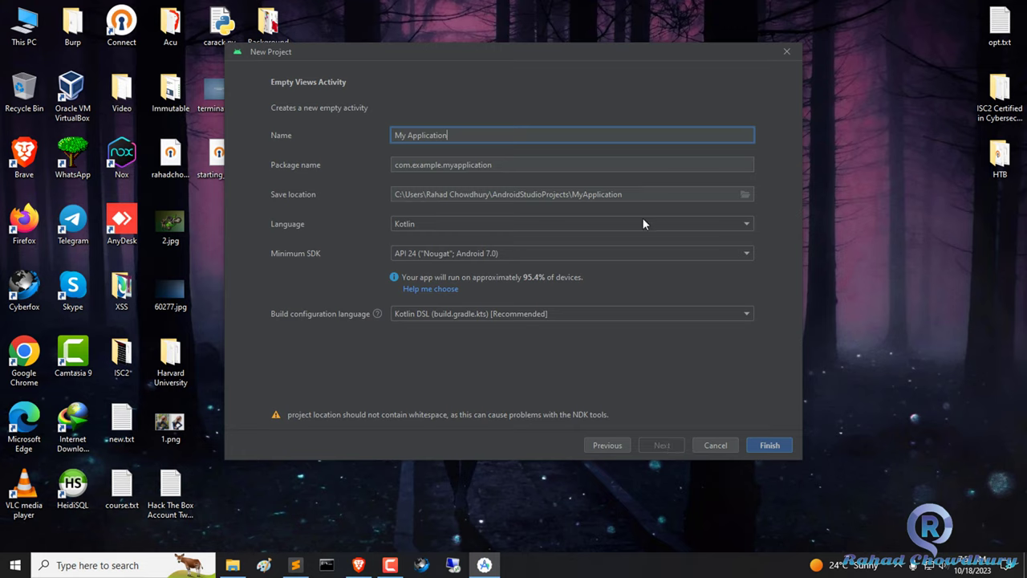
{"action": "left_click", "coordinate": [700, 221]}
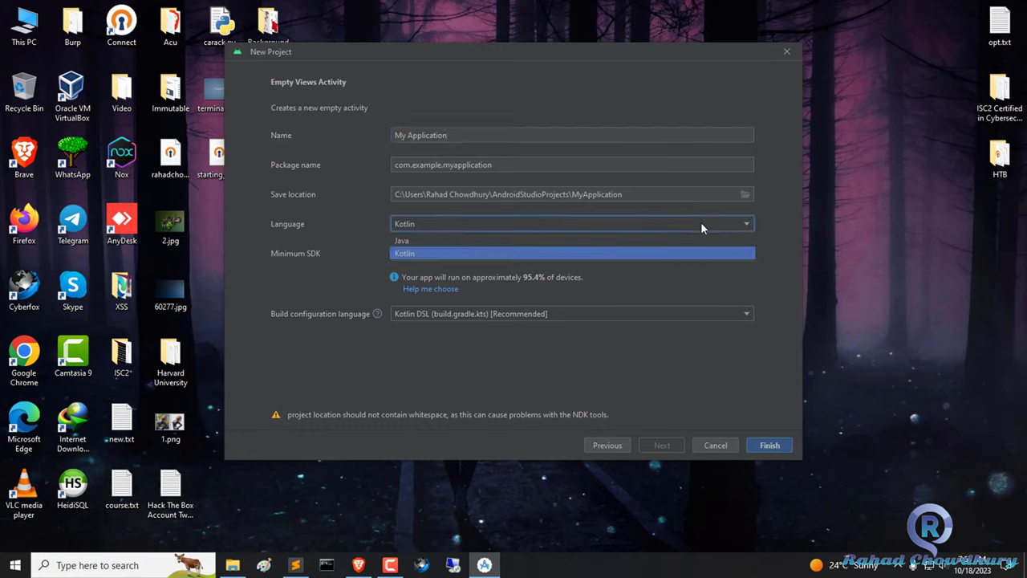
{"action": "left_click", "coordinate": [415, 239]}
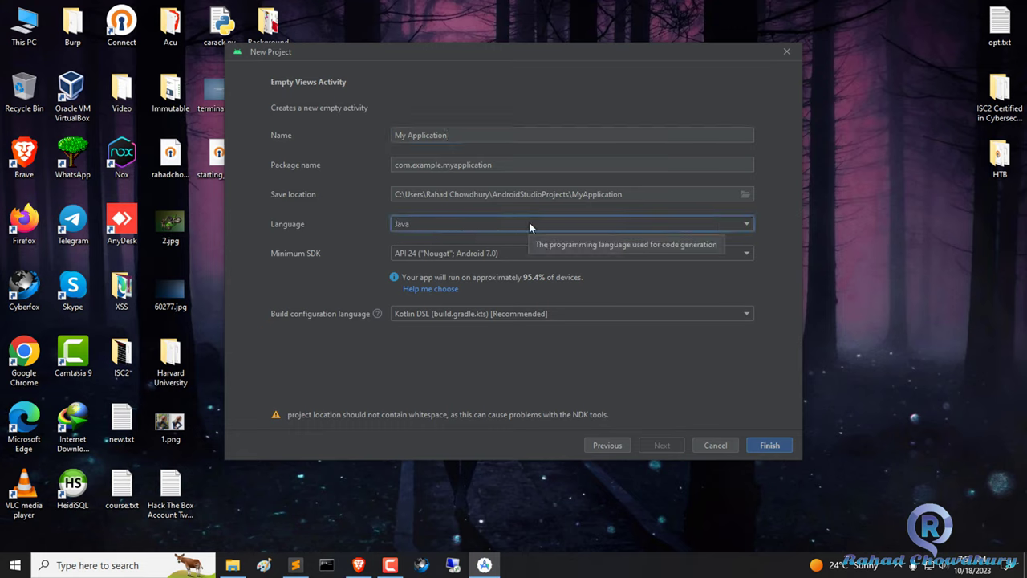
{"action": "left_click", "coordinate": [529, 226]}
{"action": "left_click", "coordinate": [447, 254]}
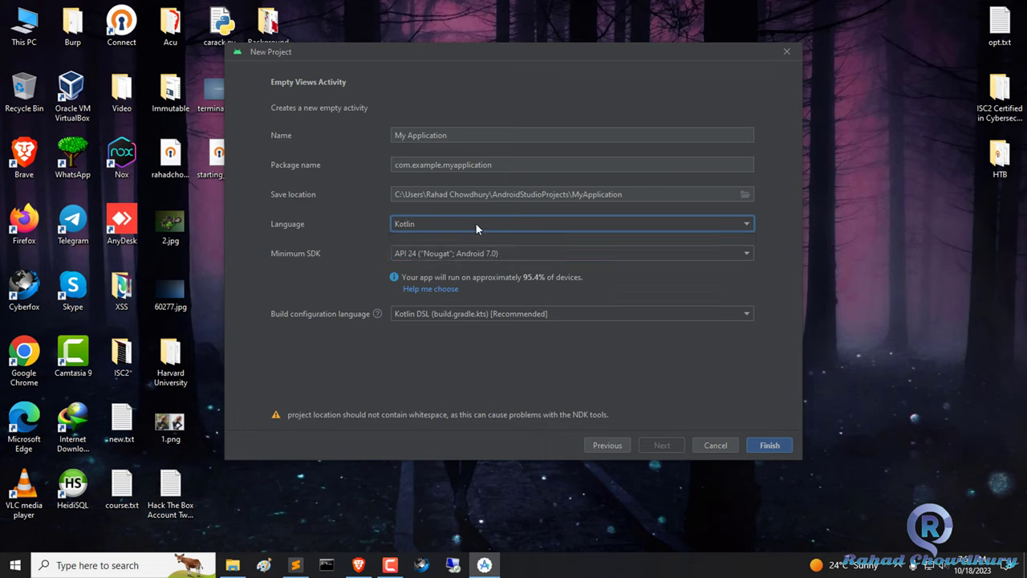
{"action": "left_click", "coordinate": [458, 224]}
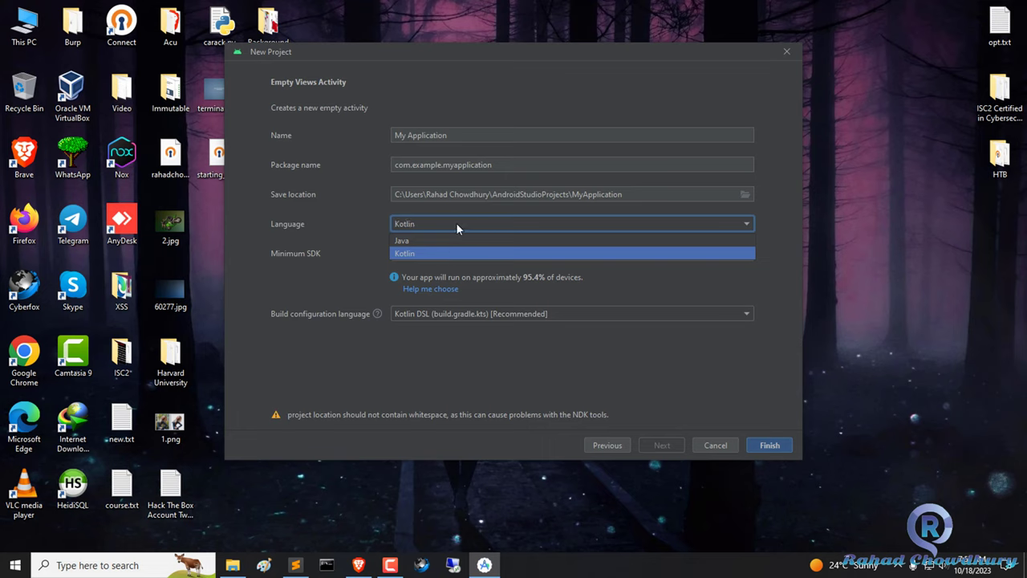
{"action": "left_click", "coordinate": [517, 241]}
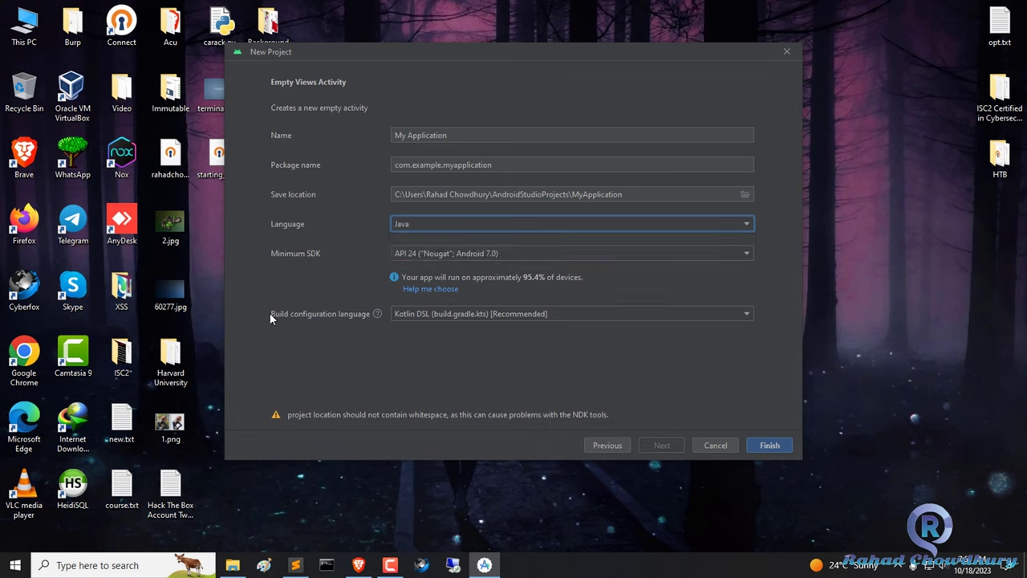
Step: Keep Kotlin DSL (build.gradle.kts) [Recommended] as the build configuration language and create the project, completing the Android SDK Platform 33 installation
{"action": "left_click", "coordinate": [527, 314]}
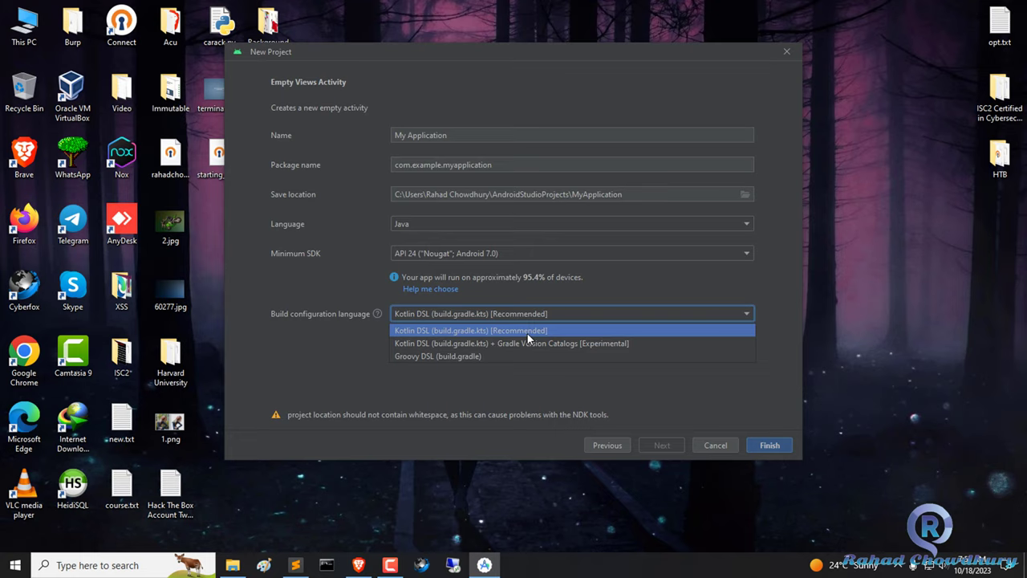
{"action": "left_click", "coordinate": [527, 334]}
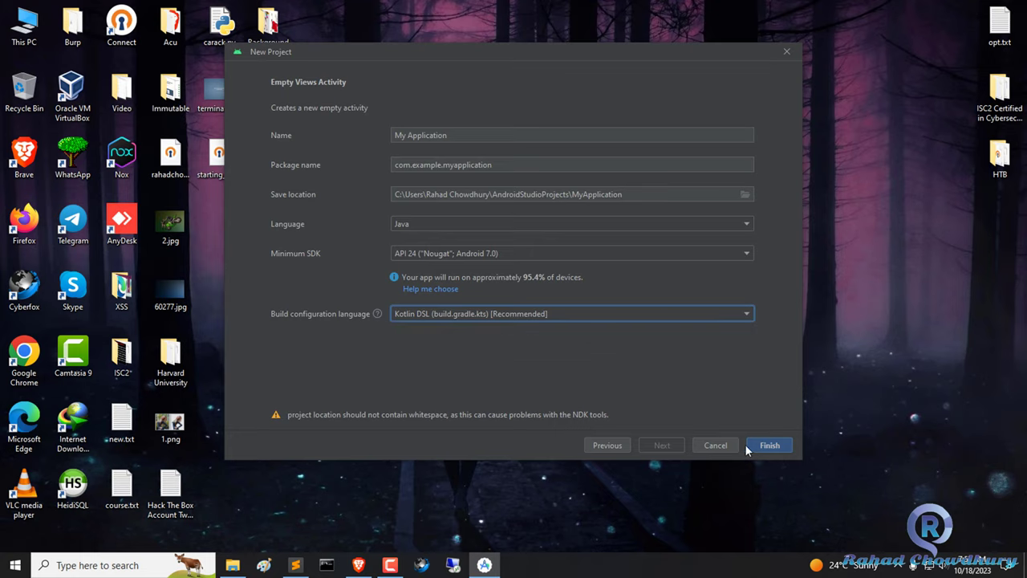
{"action": "left_click", "coordinate": [768, 448]}
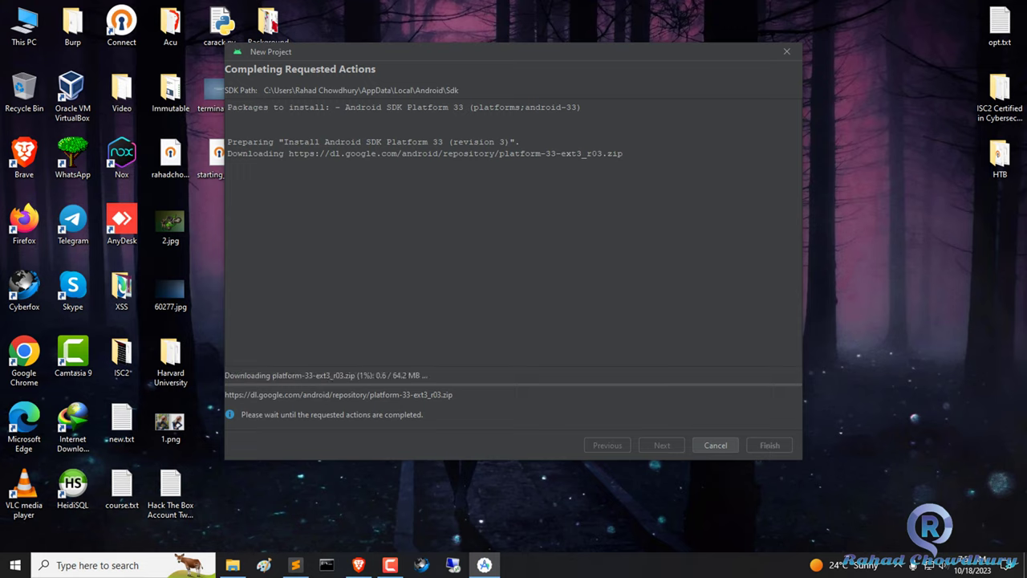
{"action": "key", "text": "alt+Tab"}
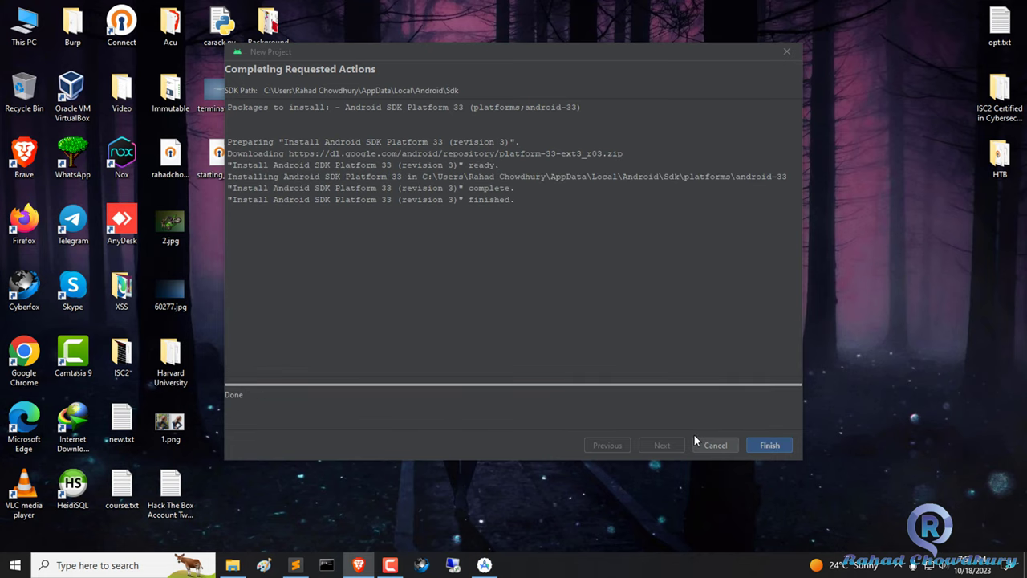
{"action": "left_click", "coordinate": [766, 444]}
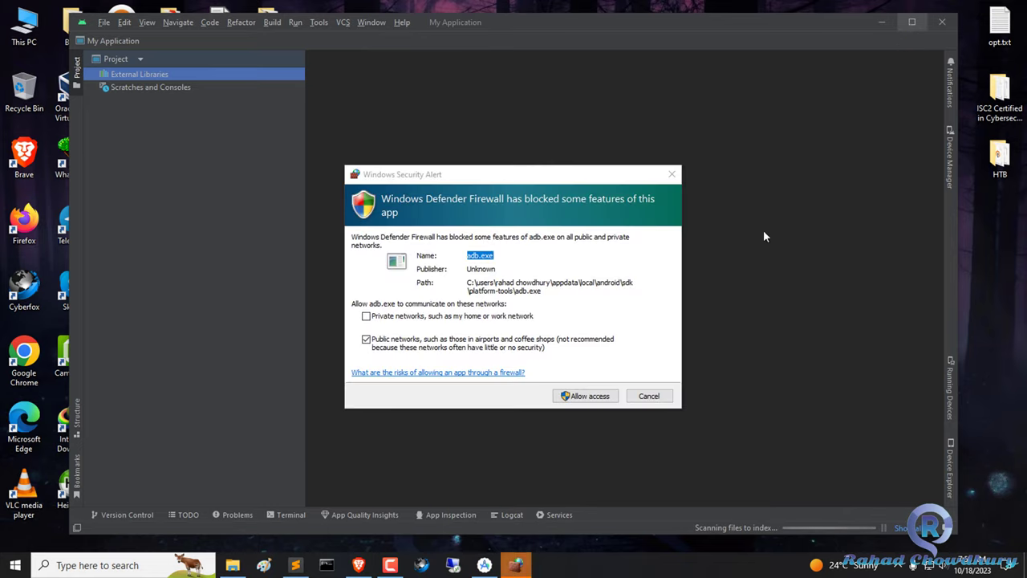
Step: Allow adb.exe through Windows Defender Firewall on public networks and maximize the project window
{"action": "left_click", "coordinate": [578, 399]}
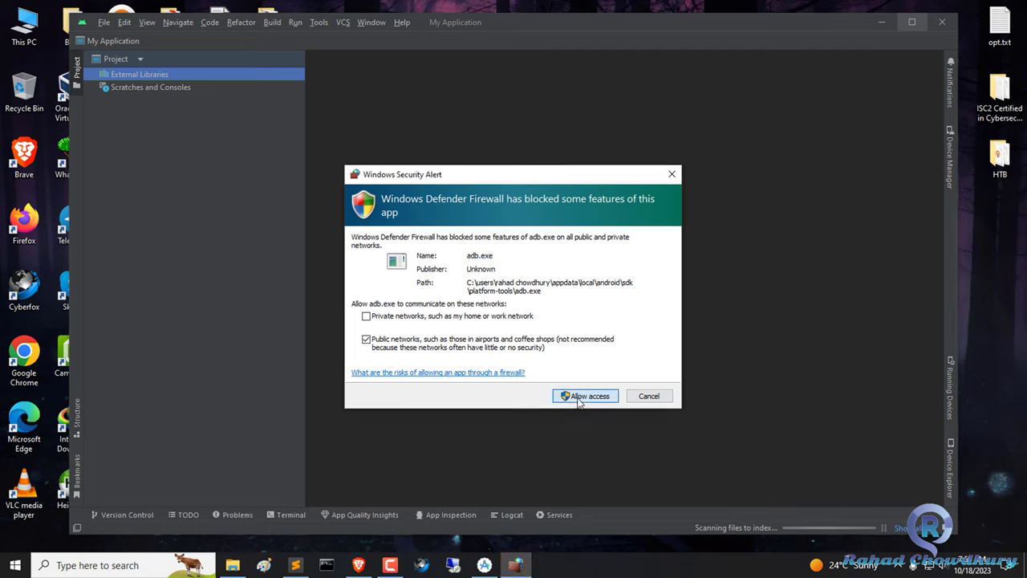
{"action": "left_click", "coordinate": [577, 397]}
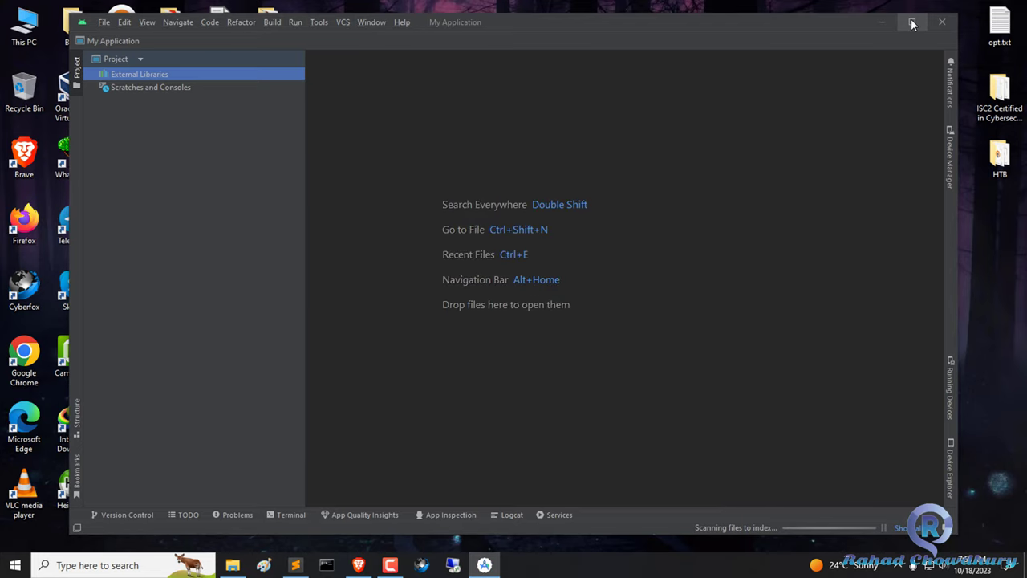
{"action": "left_click", "coordinate": [912, 22]}
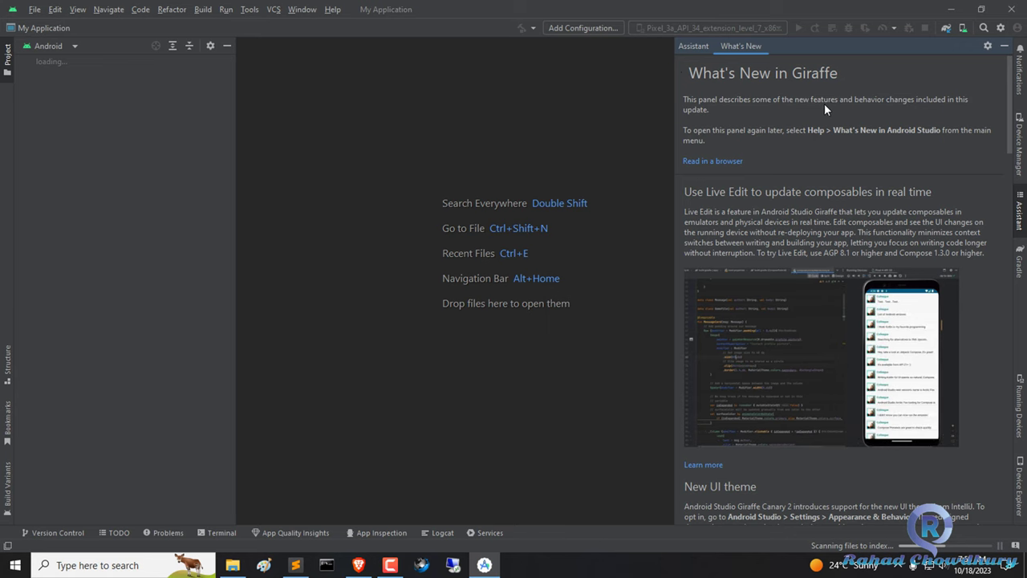
Step: Read through the What's New in Giraffe notes, including Live Edit, the New UI theme and the Device Explorer sections
{"action": "scroll", "coordinate": [834, 106], "scroll_direction": "down", "scroll_amount": 4}
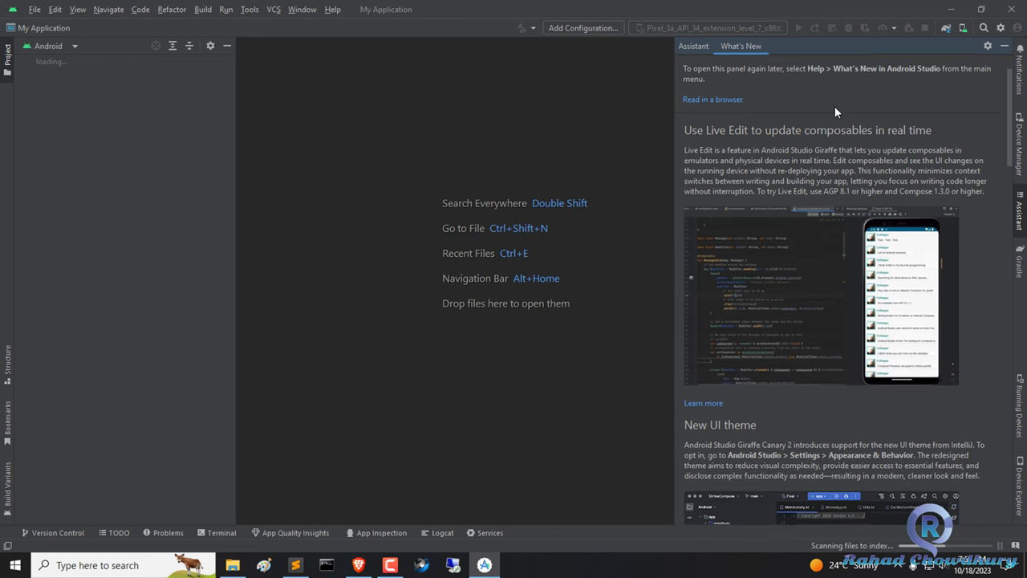
{"action": "scroll", "coordinate": [834, 106], "scroll_direction": "down", "scroll_amount": 3}
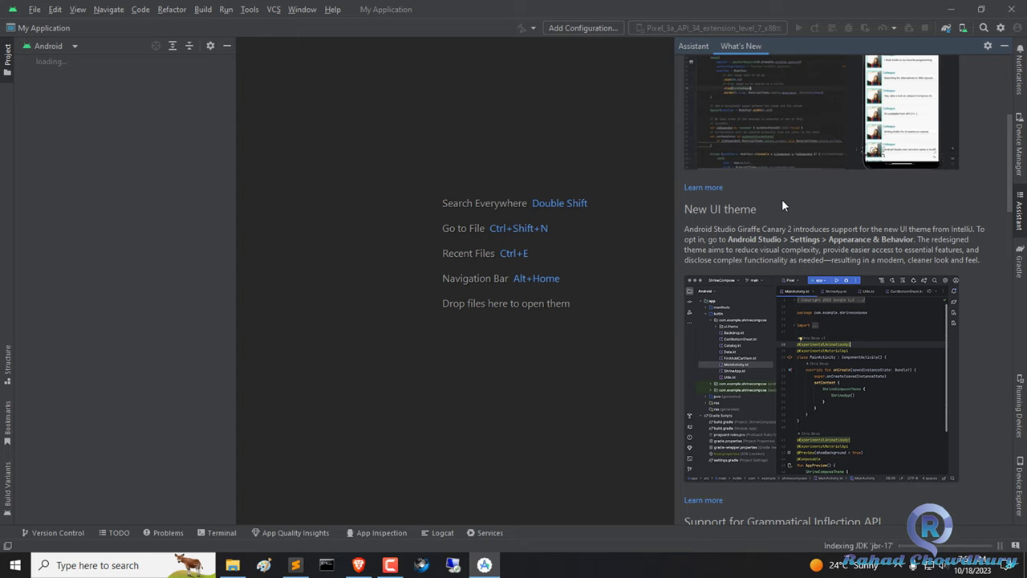
{"action": "scroll", "coordinate": [783, 206], "scroll_direction": "down", "scroll_amount": 3}
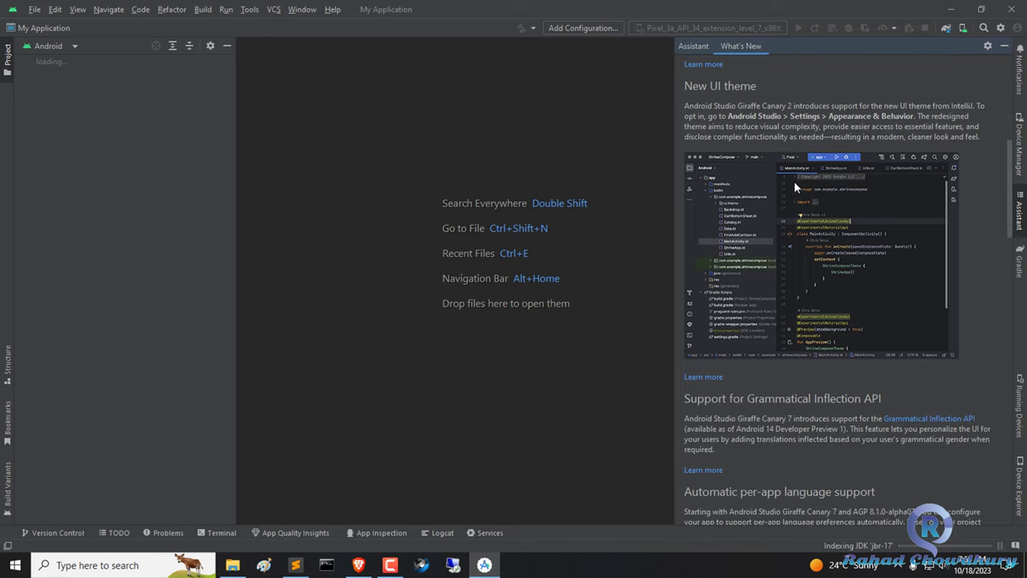
{"action": "scroll", "coordinate": [794, 180], "scroll_direction": "up", "scroll_amount": 3}
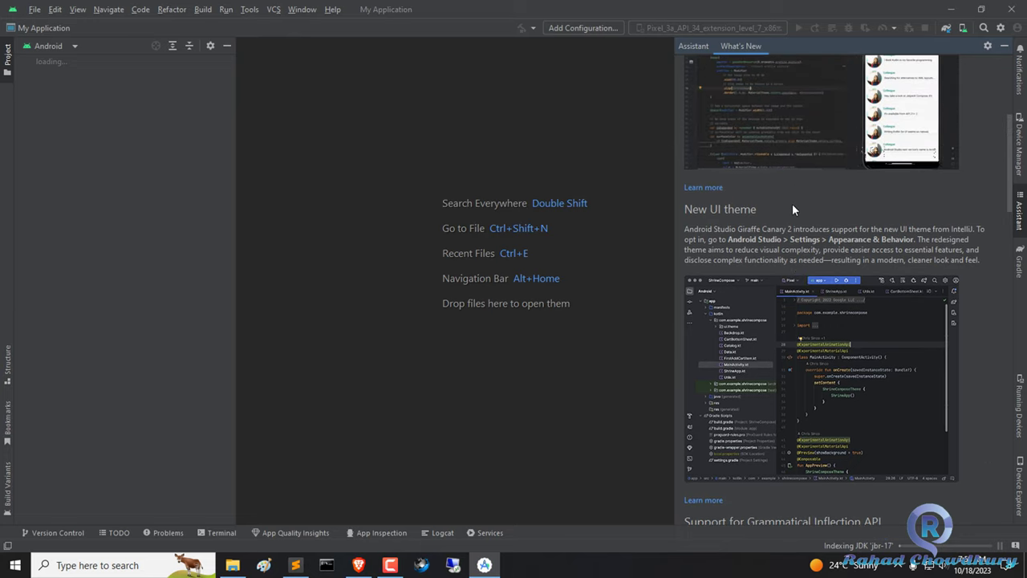
{"action": "scroll", "coordinate": [797, 255], "scroll_direction": "up", "scroll_amount": 1}
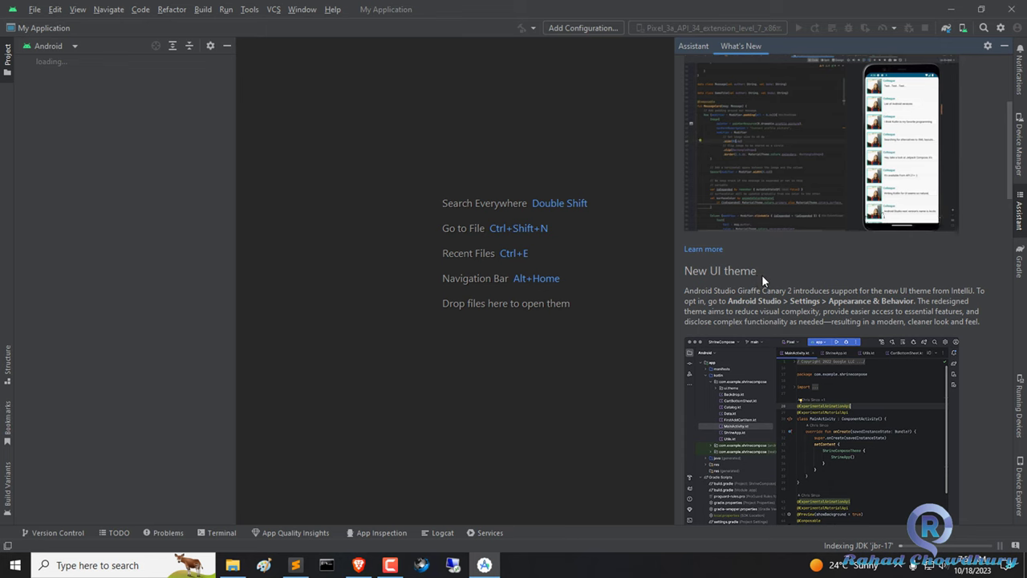
{"action": "scroll", "coordinate": [762, 275], "scroll_direction": "up", "scroll_amount": 3}
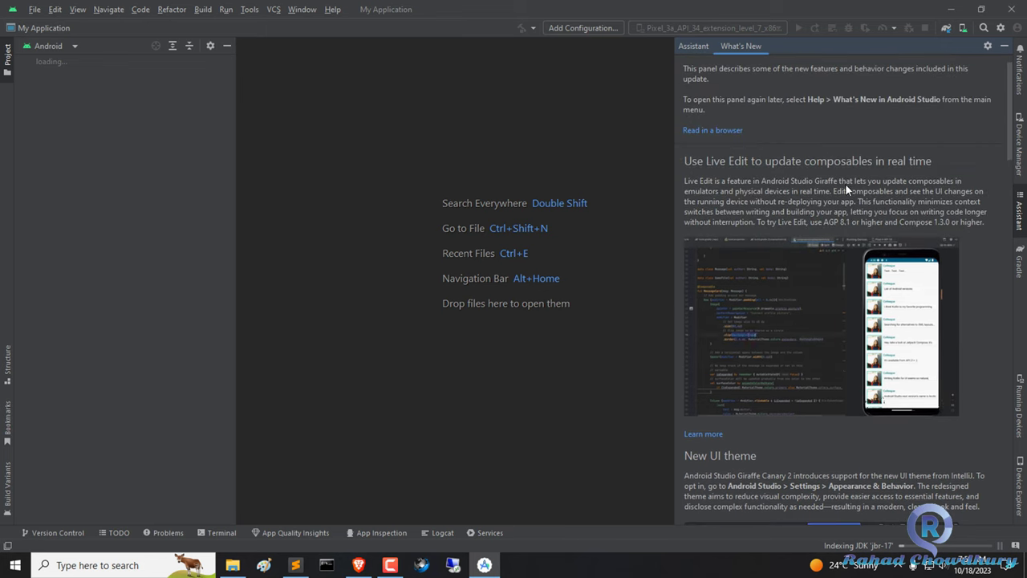
{"action": "scroll", "coordinate": [846, 189], "scroll_direction": "down", "scroll_amount": 15}
{"action": "scroll", "coordinate": [850, 209], "scroll_direction": "down", "scroll_amount": 7}
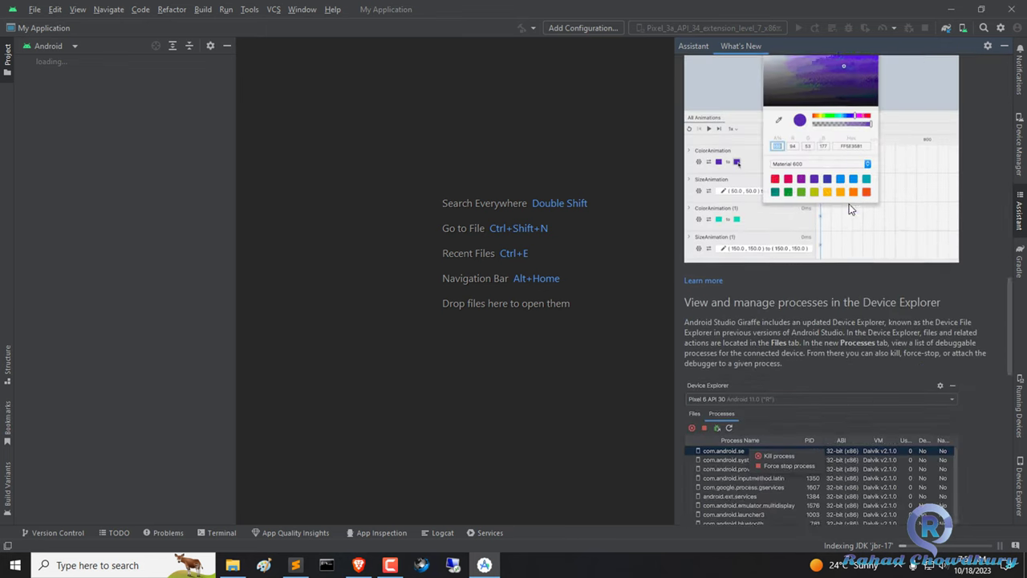
{"action": "scroll", "coordinate": [851, 203], "scroll_direction": "up", "scroll_amount": 20}
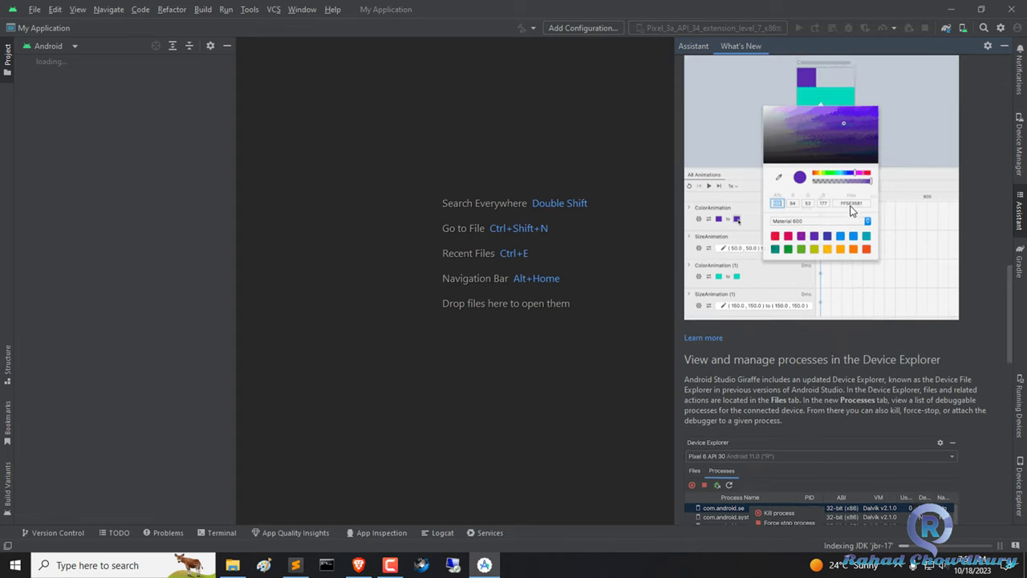
{"action": "scroll", "coordinate": [855, 199], "scroll_direction": "up", "scroll_amount": 2}
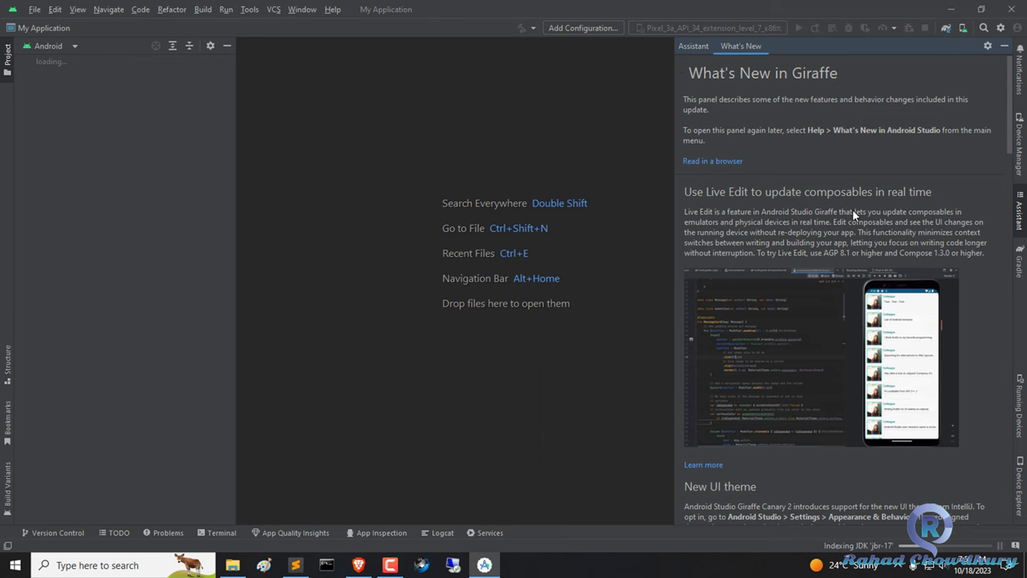
{"action": "scroll", "coordinate": [852, 211], "scroll_direction": "down", "scroll_amount": 10}
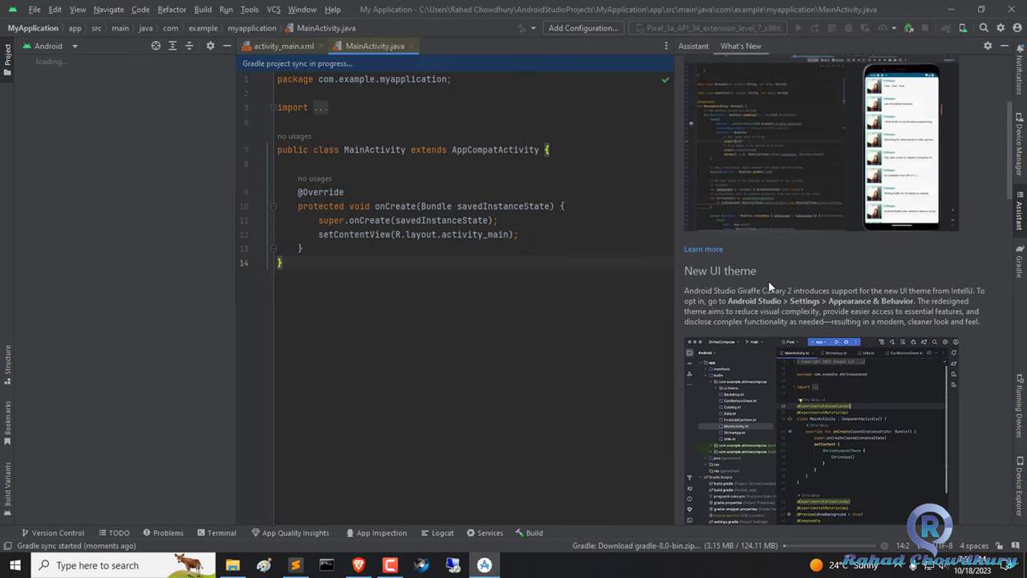
Step: Enable the new UI in the Appearance & Behavior settings and save the change
{"action": "left_click", "coordinate": [34, 10]}
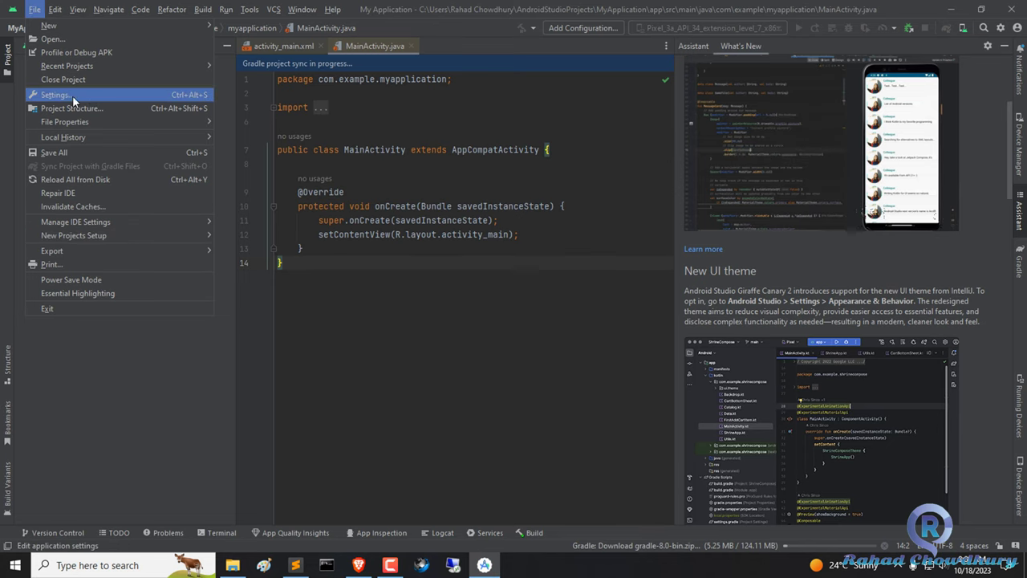
{"action": "left_click", "coordinate": [99, 96]}
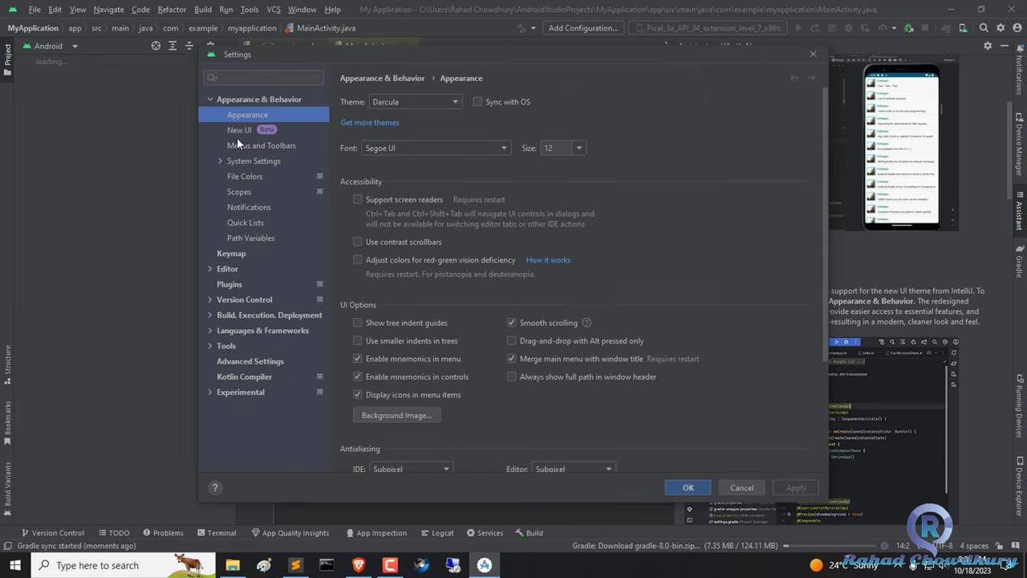
{"action": "left_click", "coordinate": [243, 130]}
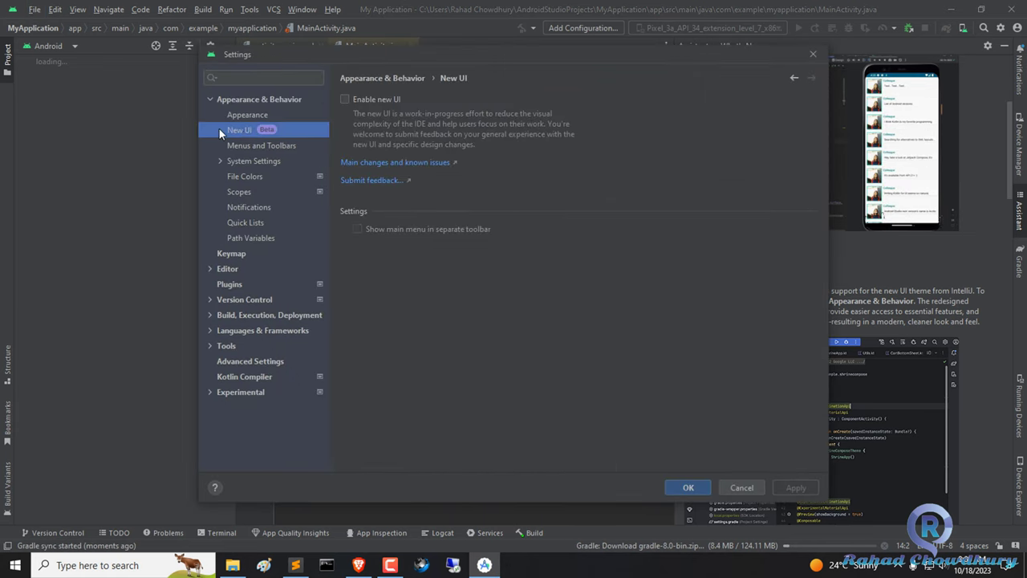
{"action": "left_click", "coordinate": [344, 99]}
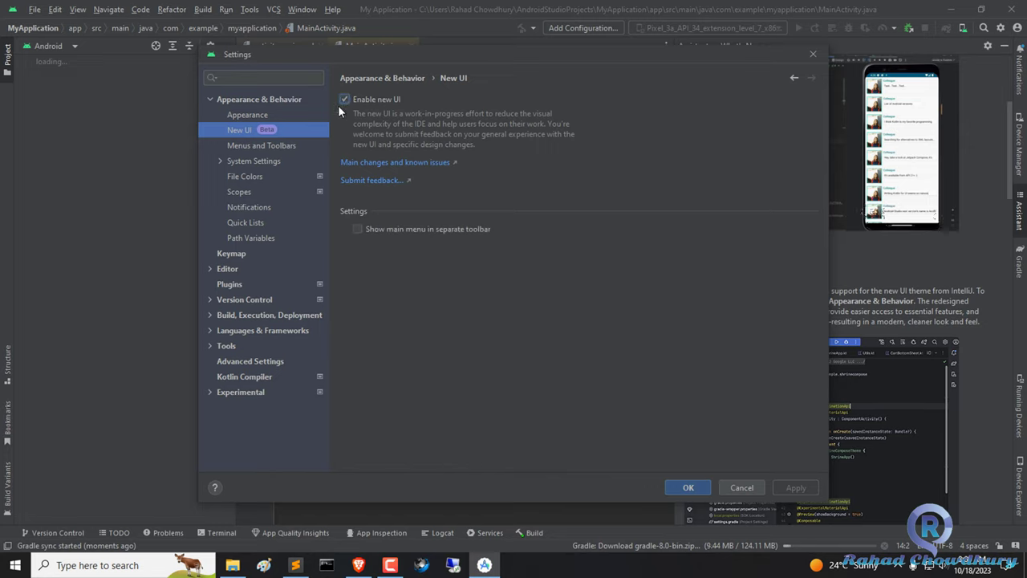
{"action": "left_click", "coordinate": [343, 99]}
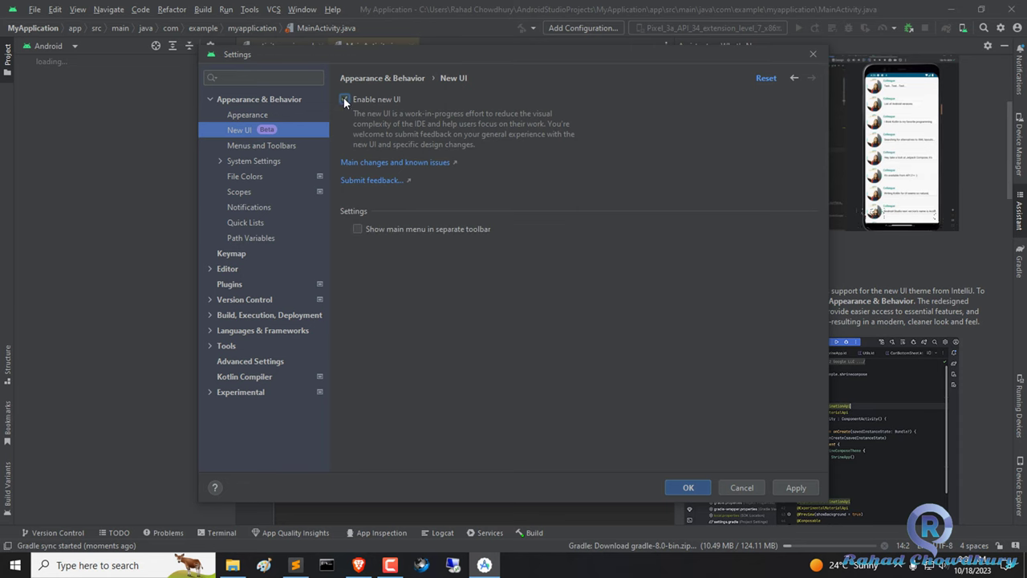
{"action": "left_click", "coordinate": [797, 486]}
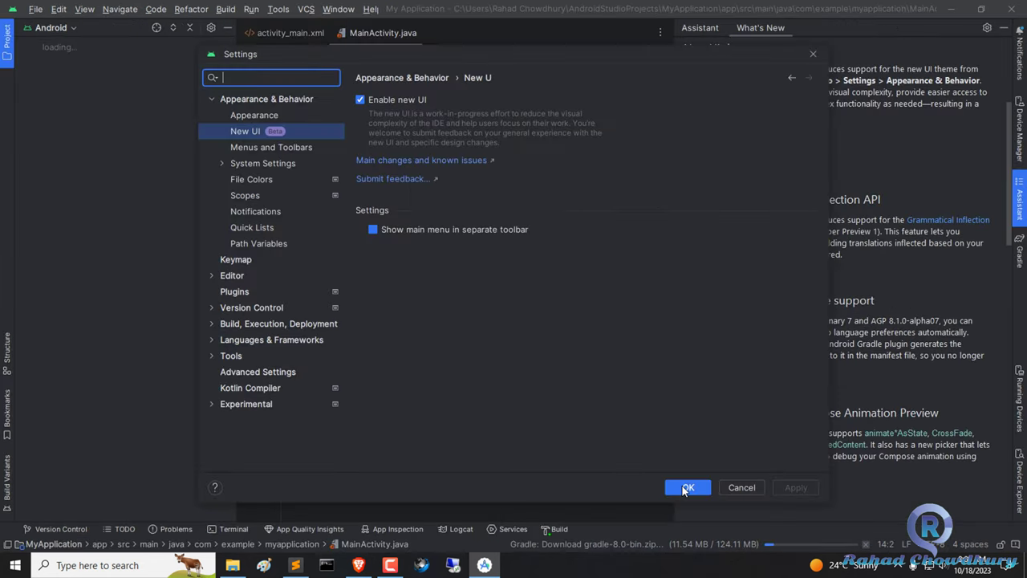
{"action": "left_click", "coordinate": [688, 487]}
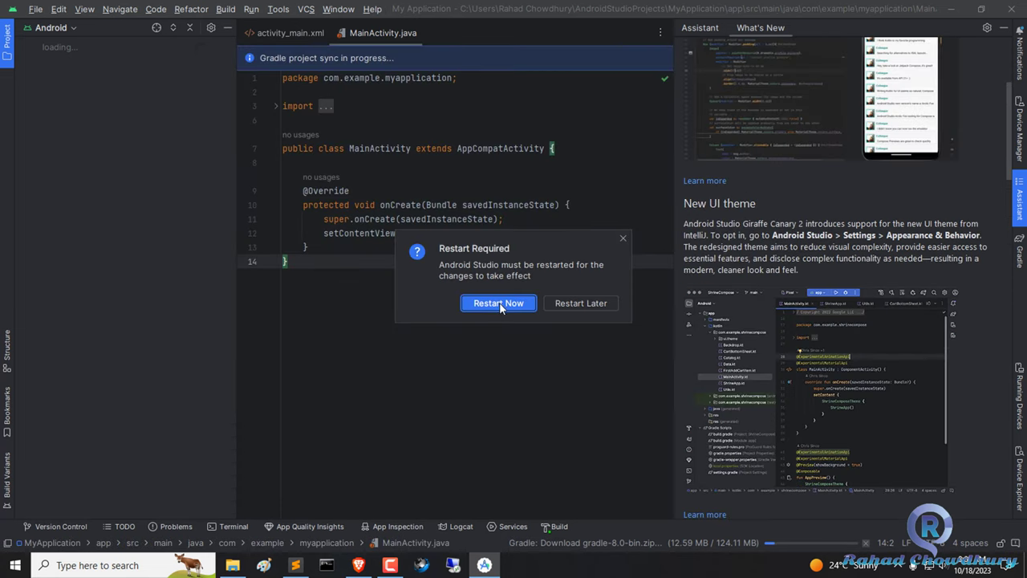
Step: Restart Android Studio immediately, terminating the running background tasks and the MyApplication import, and hide the project tree
{"action": "left_click", "coordinate": [497, 302]}
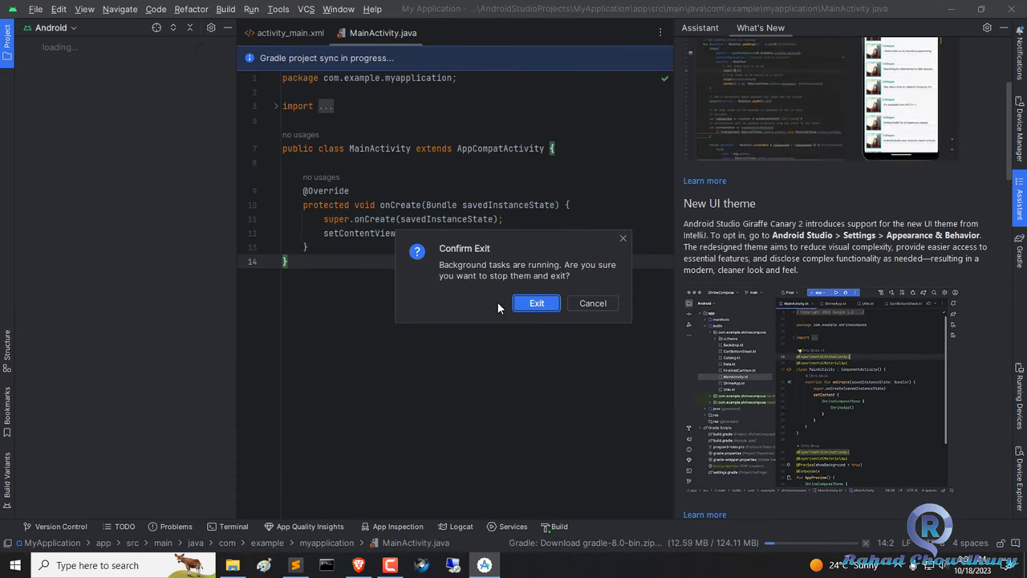
{"action": "left_click", "coordinate": [535, 304]}
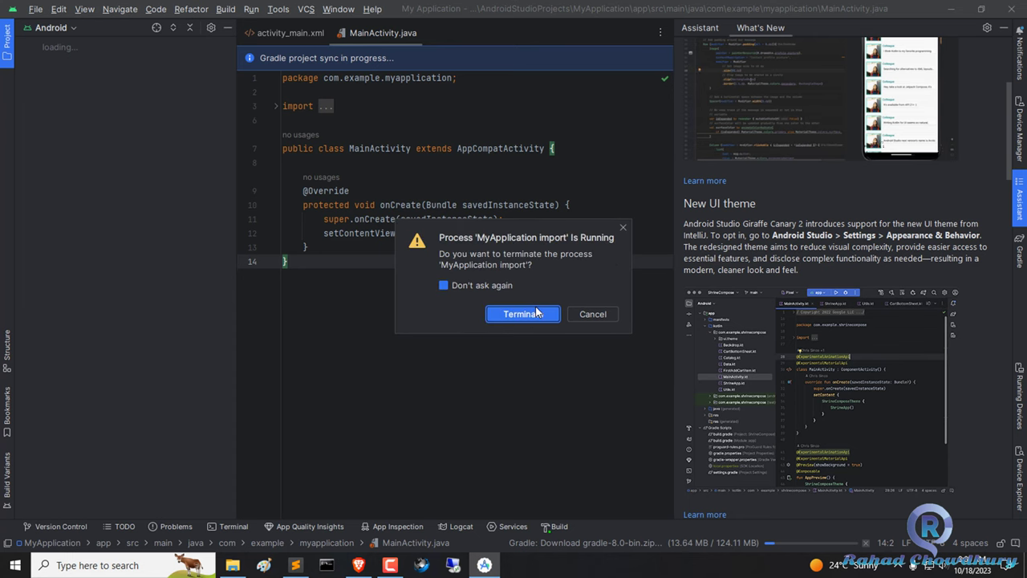
{"action": "left_click", "coordinate": [523, 313]}
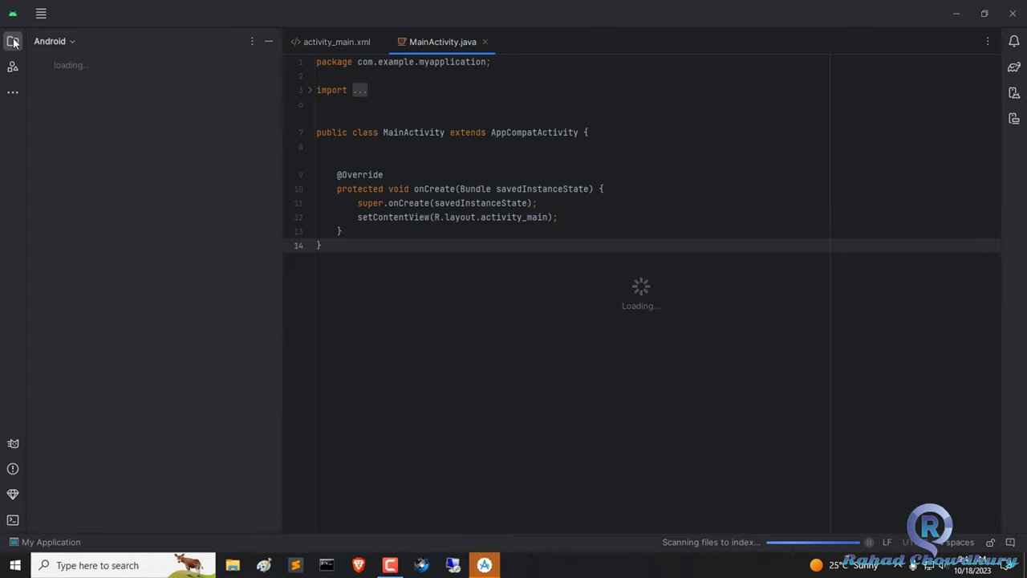
{"action": "left_click", "coordinate": [12, 42]}
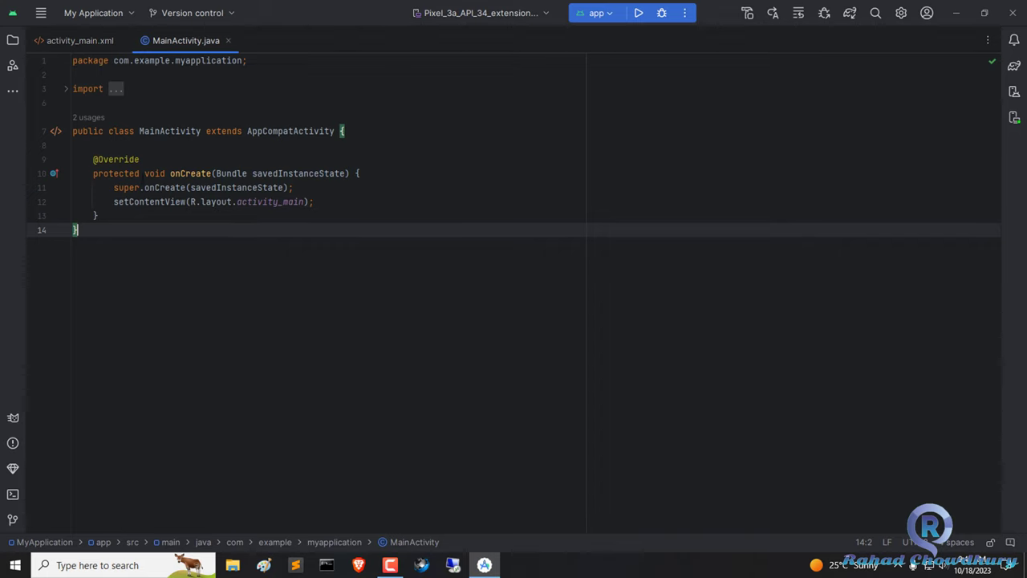
Step: Switch from MainActivity.java to the activity_main.xml layout design and show the project tree
{"action": "left_click", "coordinate": [217, 187]}
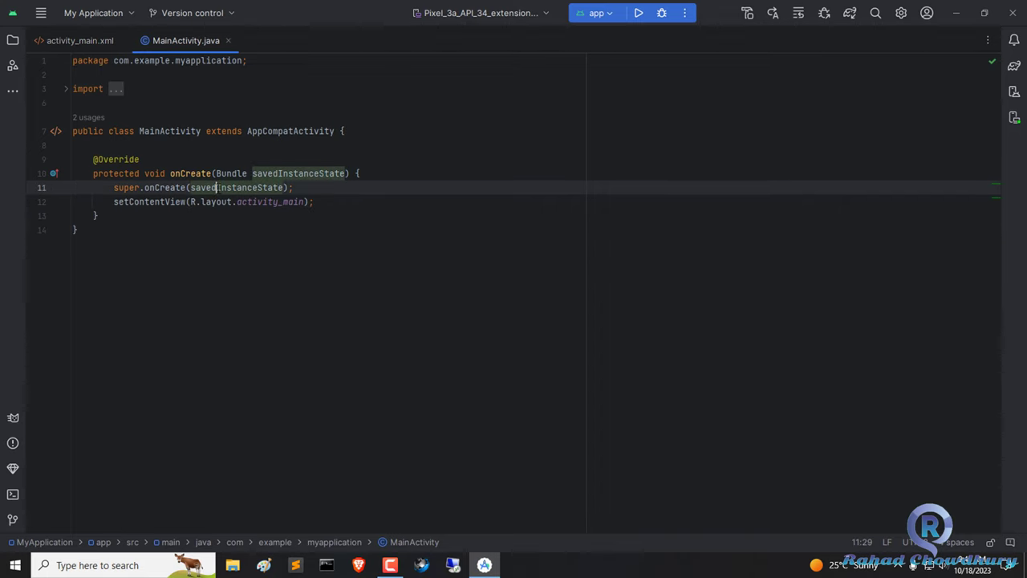
{"action": "left_click", "coordinate": [77, 42]}
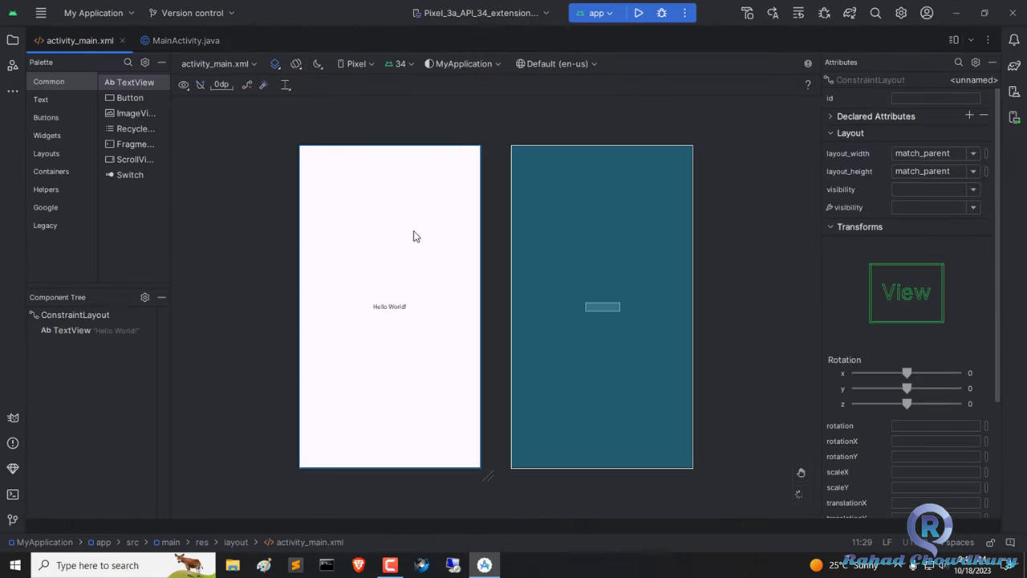
{"action": "left_click", "coordinate": [11, 41]}
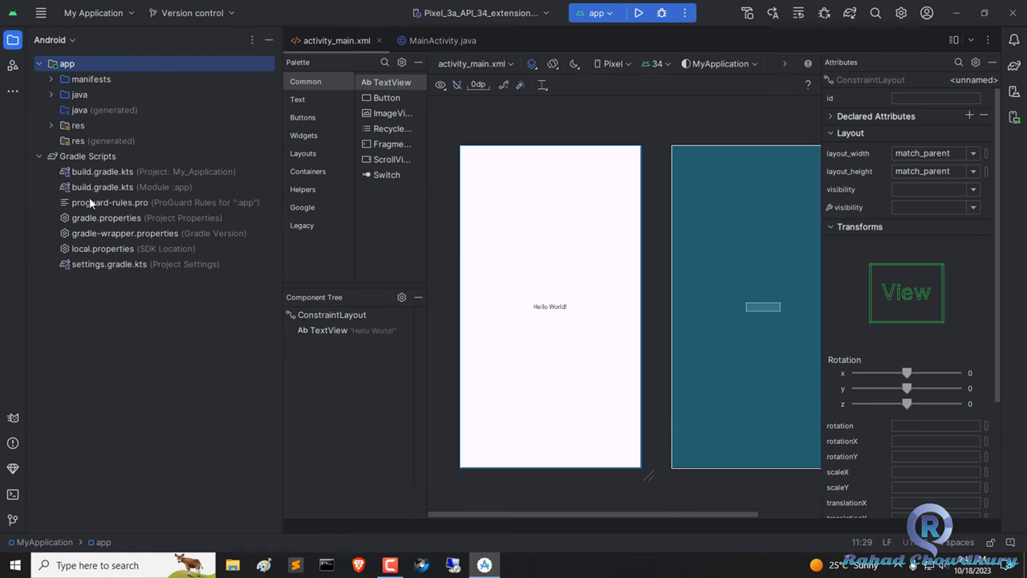
Step: Examine the subfolders of the res folder in the project tree and collapse it again
{"action": "left_click", "coordinate": [80, 156]}
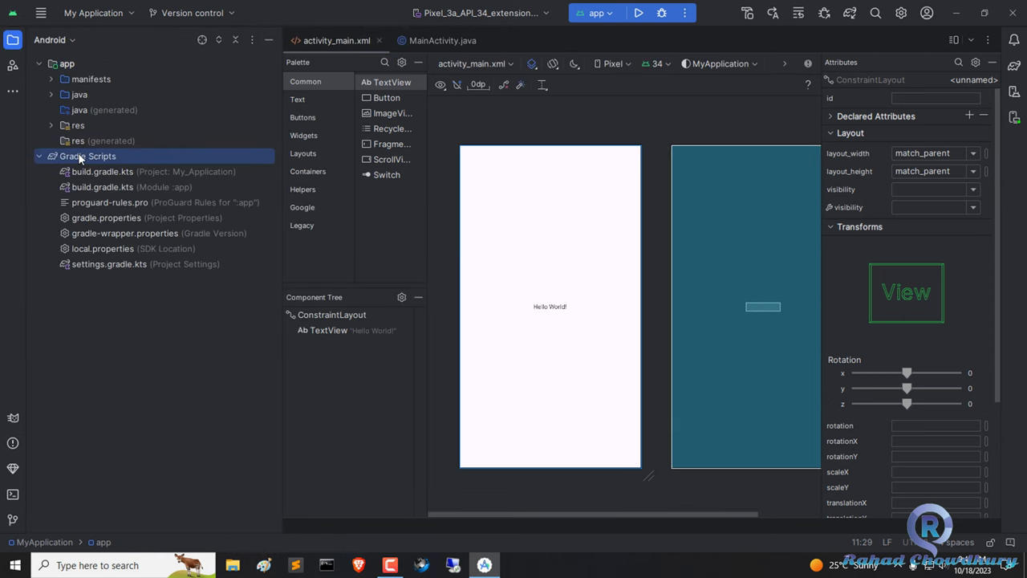
{"action": "left_click", "coordinate": [73, 141]}
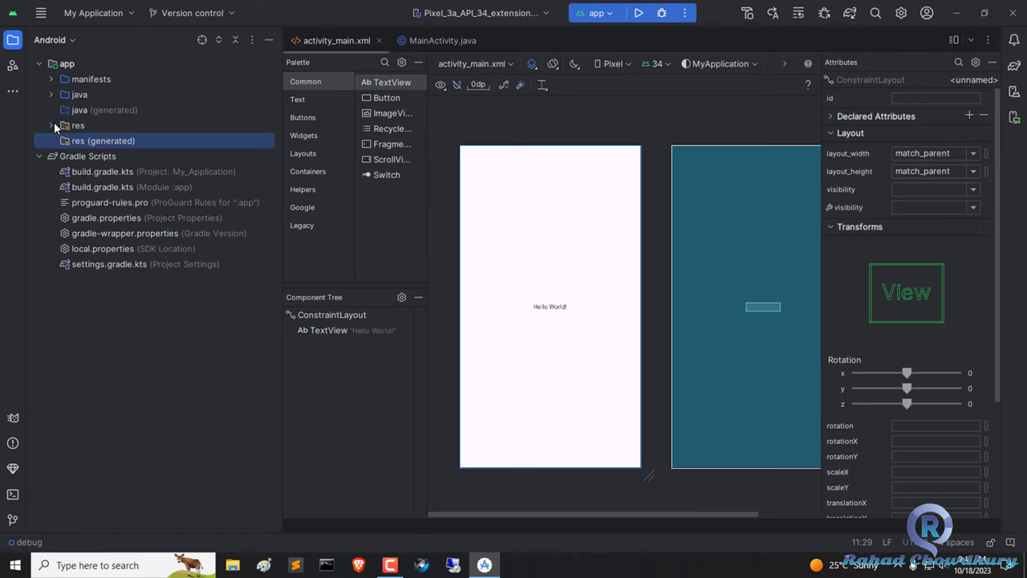
{"action": "left_click", "coordinate": [51, 126]}
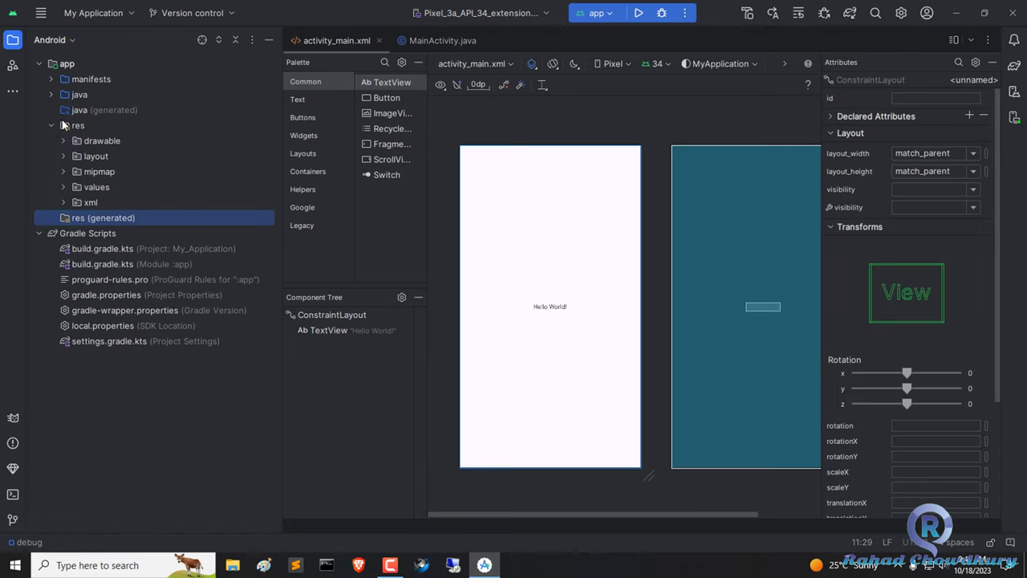
{"action": "left_click", "coordinate": [51, 125]}
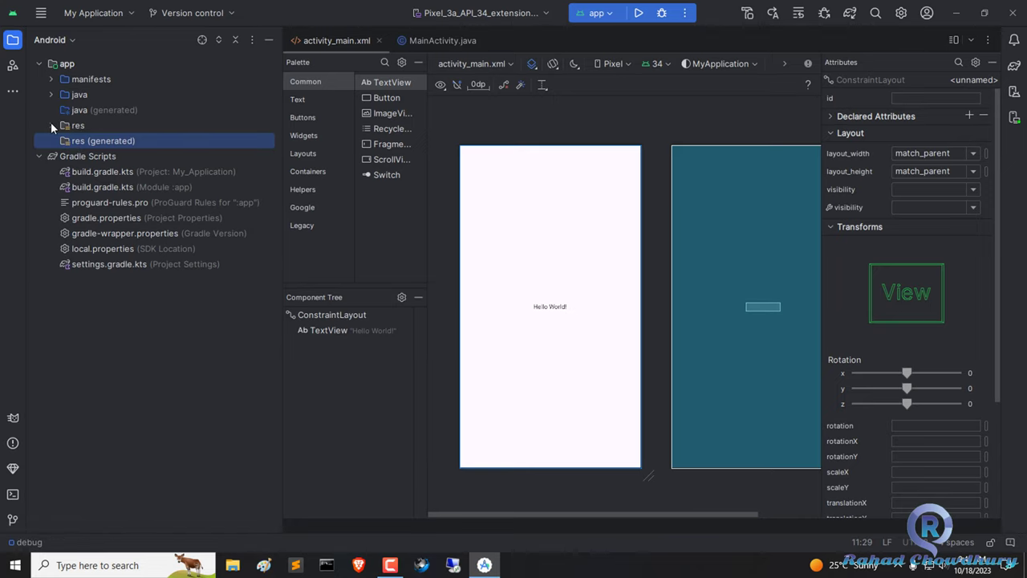
Step: Examine the manifests folder with AndroidManifest.xml, collapse it and return to the MainActivity.java code
{"action": "left_click", "coordinate": [52, 79]}
{"action": "left_click", "coordinate": [53, 77]}
{"action": "left_click", "coordinate": [53, 78]}
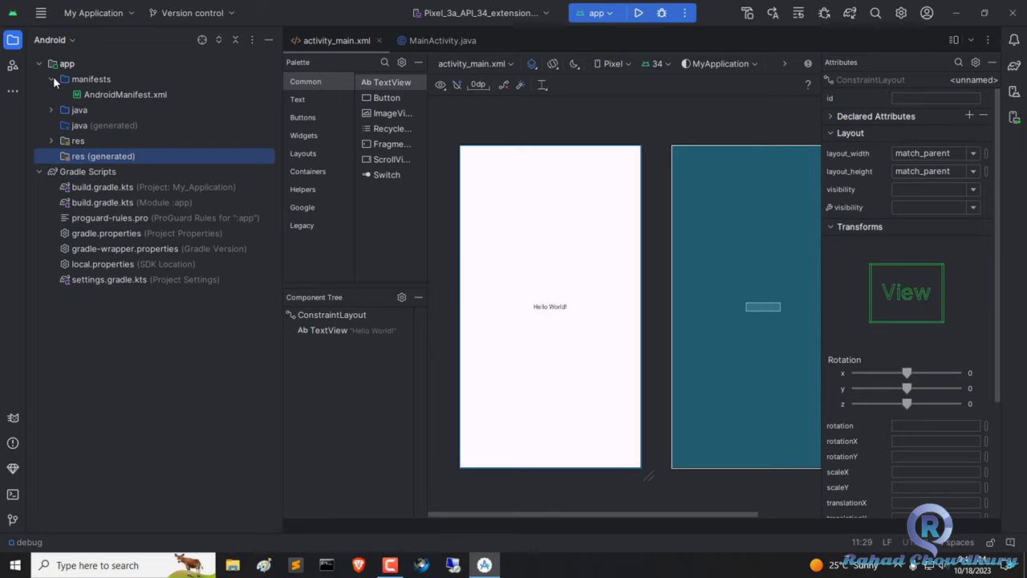
{"action": "left_click", "coordinate": [107, 96]}
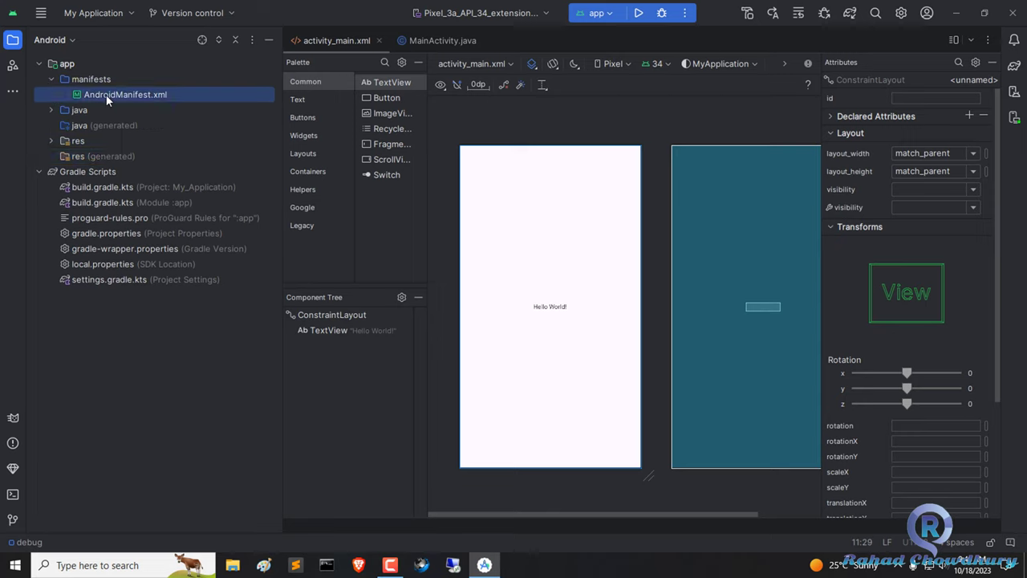
{"action": "left_click", "coordinate": [51, 78]}
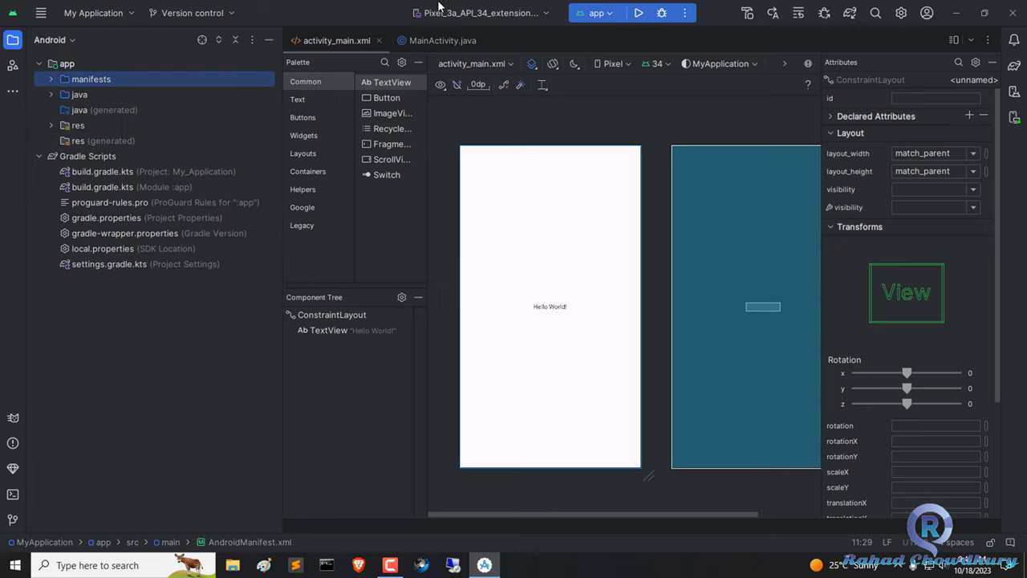
{"action": "left_click", "coordinate": [438, 40]}
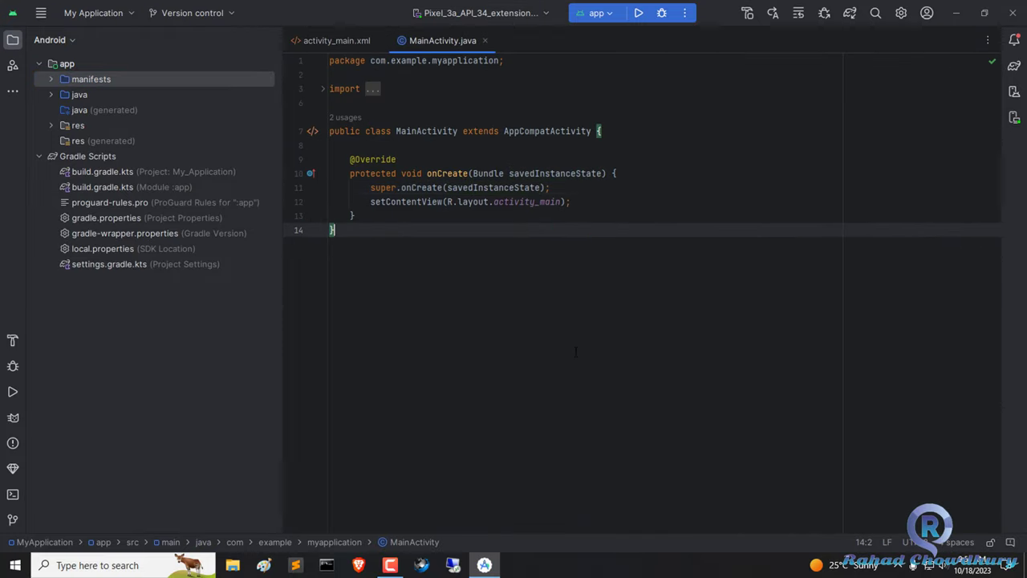